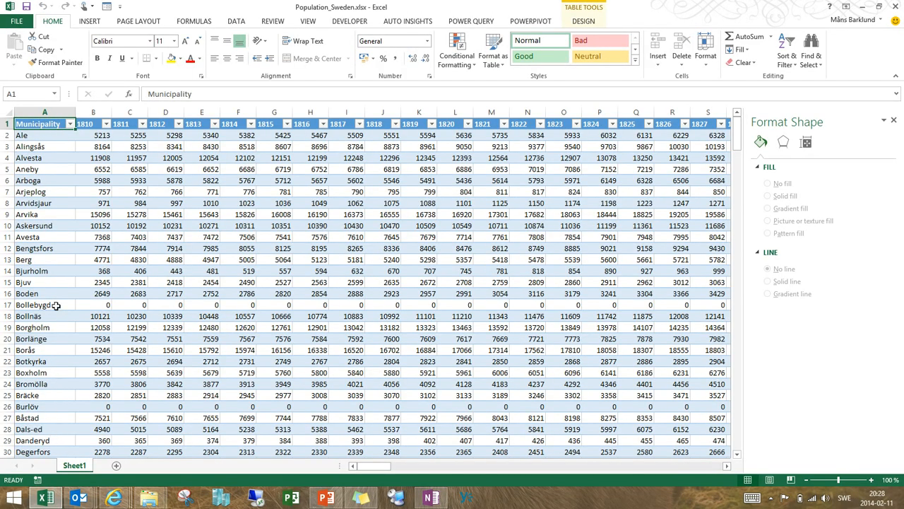
Step: Close the Format Shape pane and look through the population table's year columns up to 2012
left_click(894, 120)
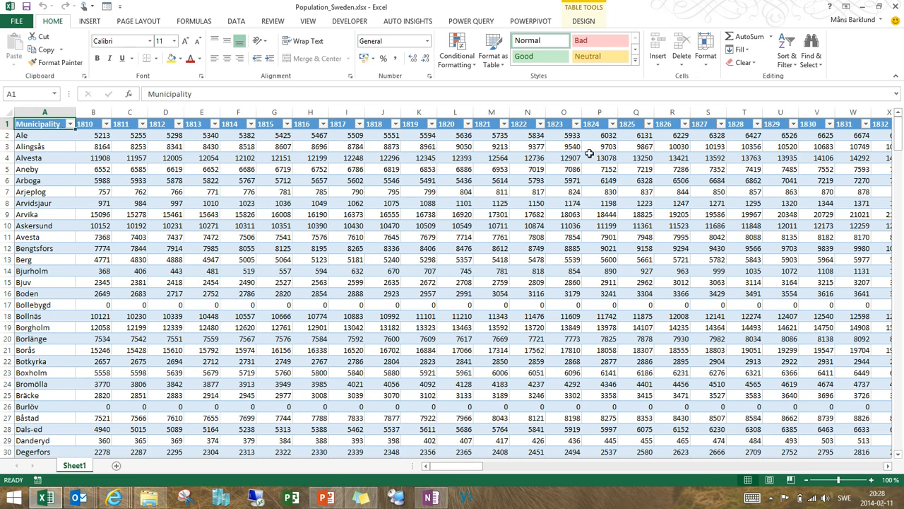
left_click_drag(466, 466, 883, 432)
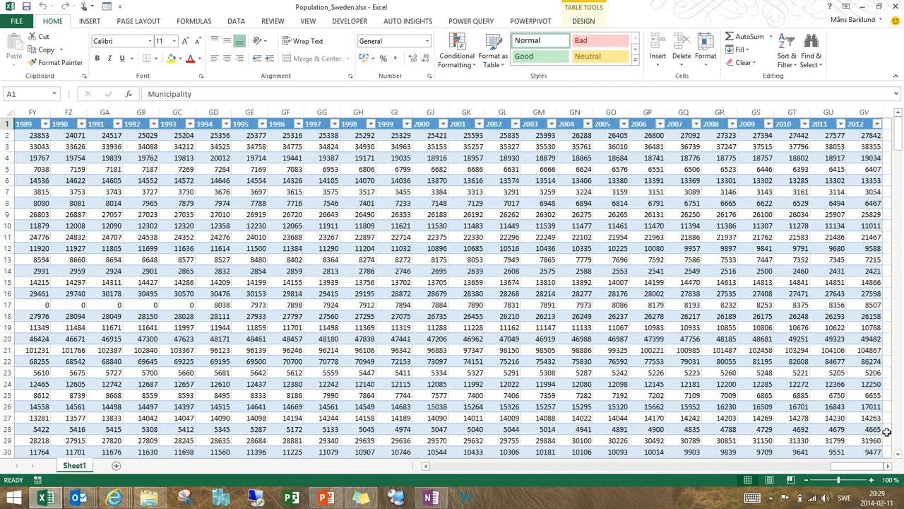
left_click_drag(862, 467, 431, 468)
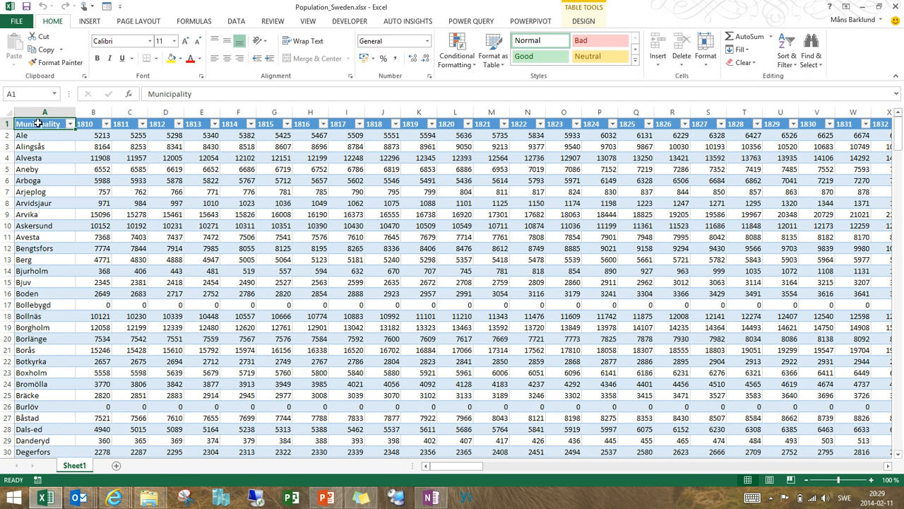
left_click(478, 22)
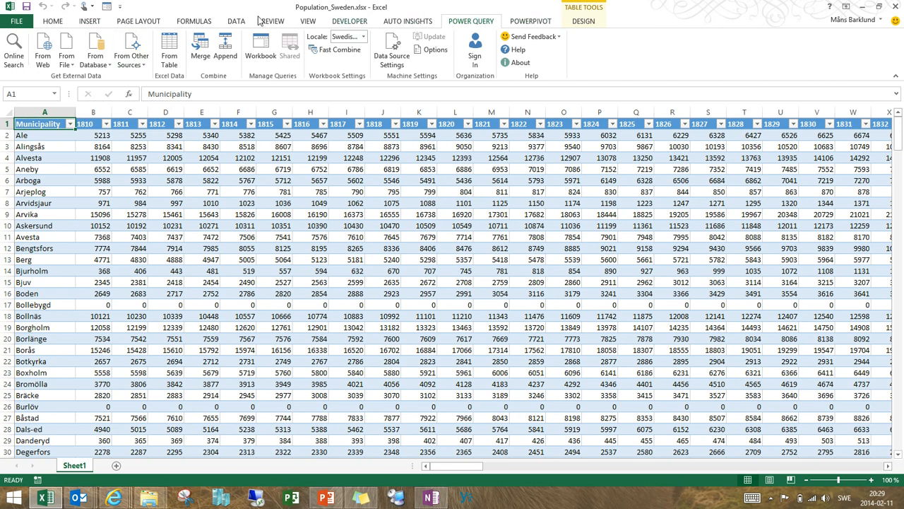
left_click(90, 22)
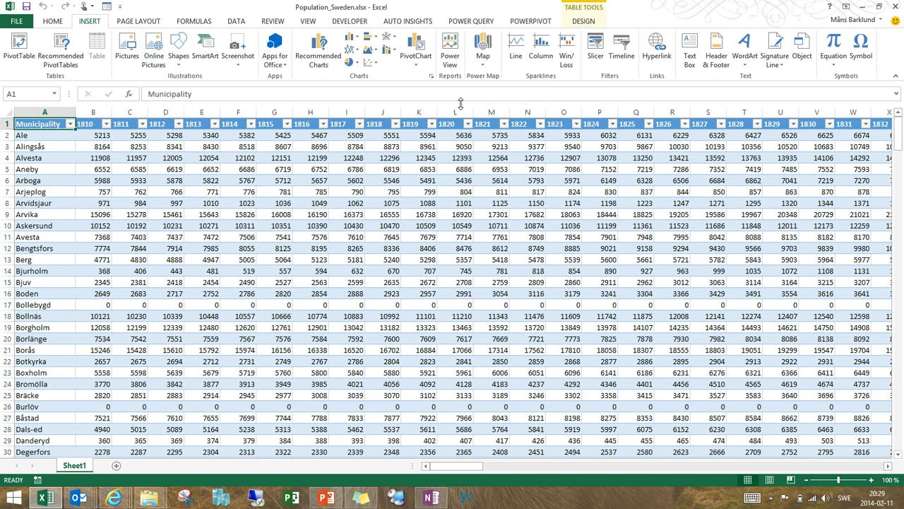
left_click(485, 65)
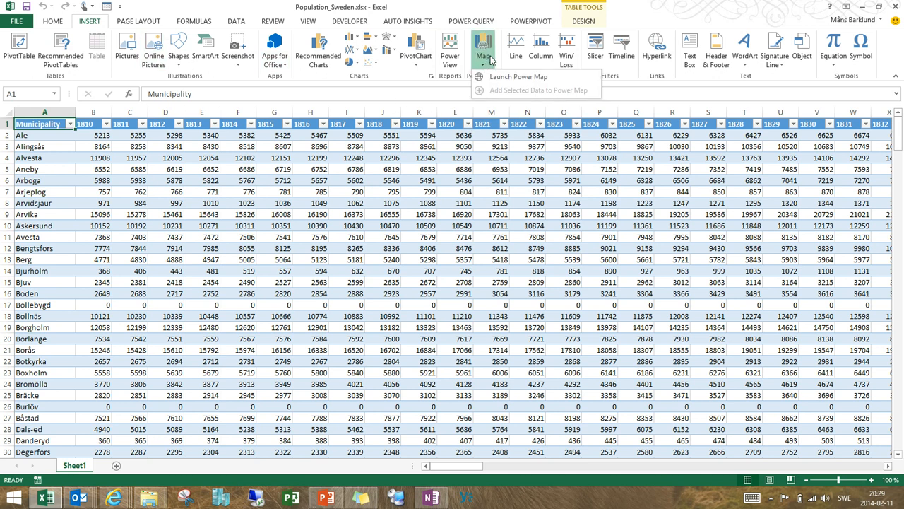
left_click(423, 213)
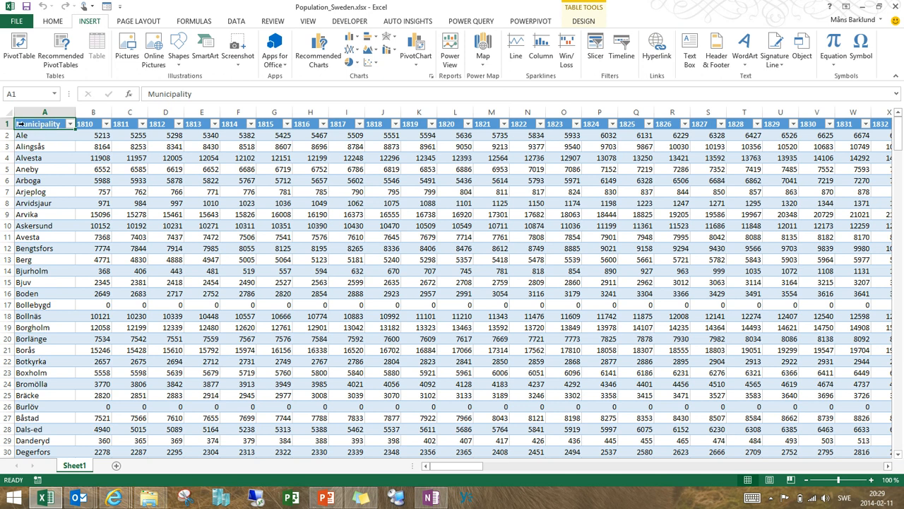
left_click(103, 156)
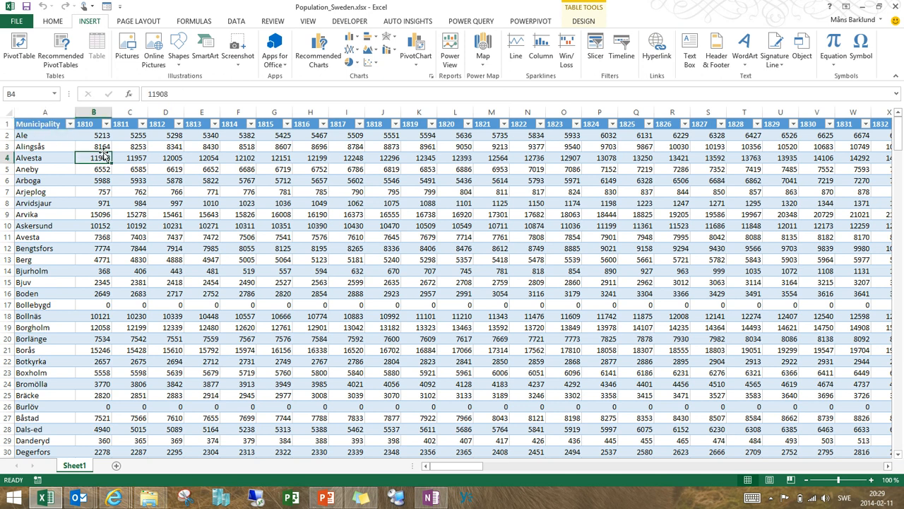
Step: Select the whole named table Table1 and create a Power Query query from it
left_click(41, 126)
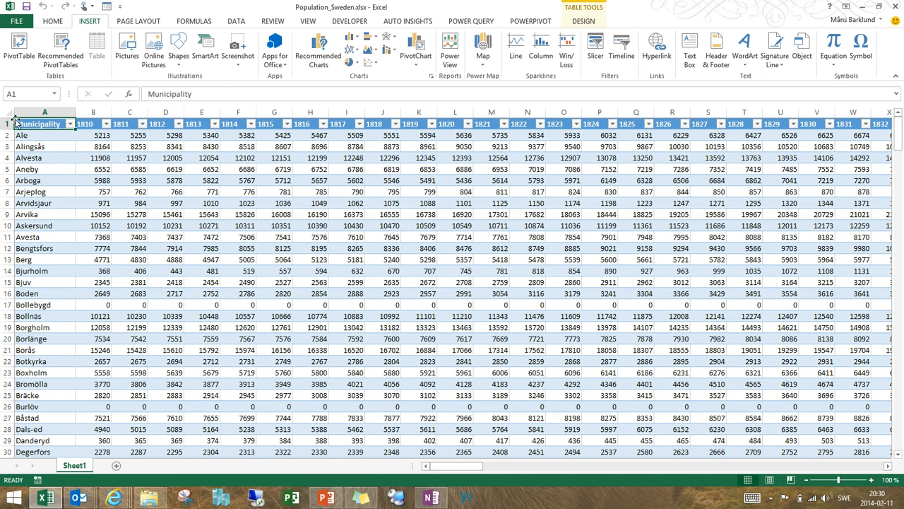
left_click(55, 97)
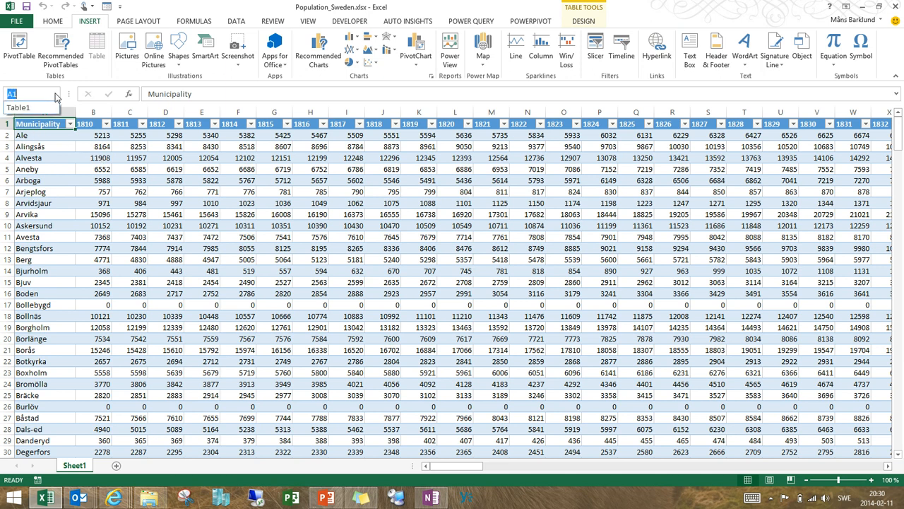
left_click(26, 108)
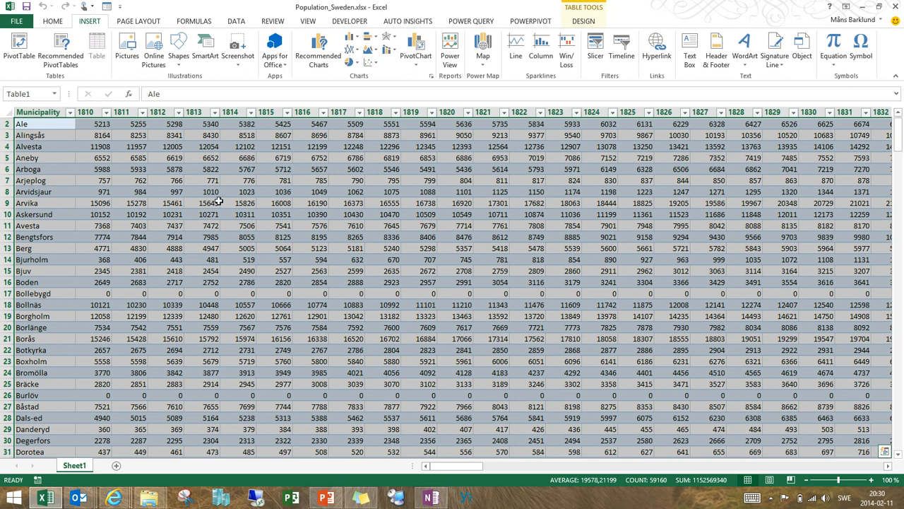
scroll(899, 134, "up", 1)
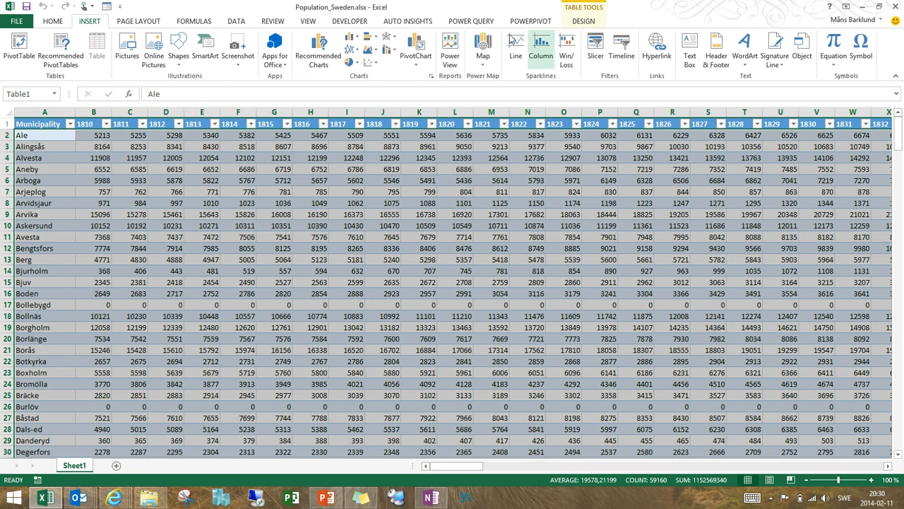
left_click(467, 23)
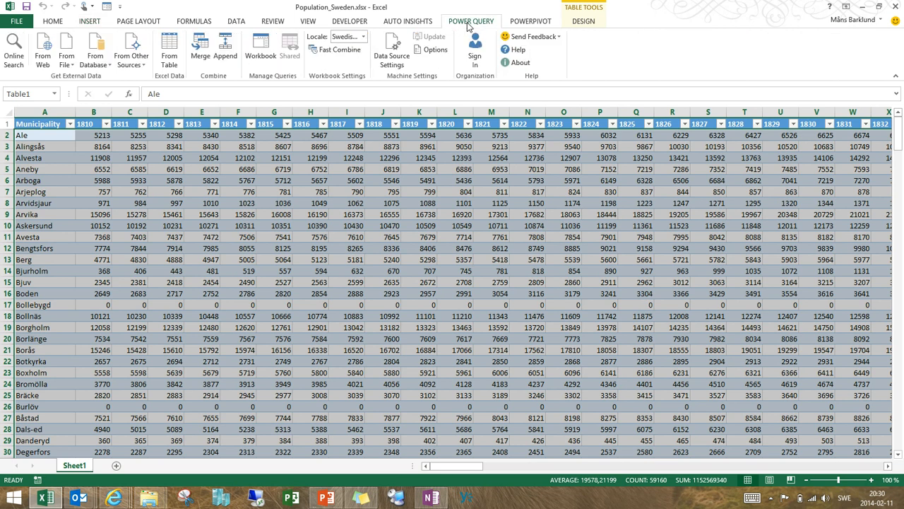
left_click(172, 51)
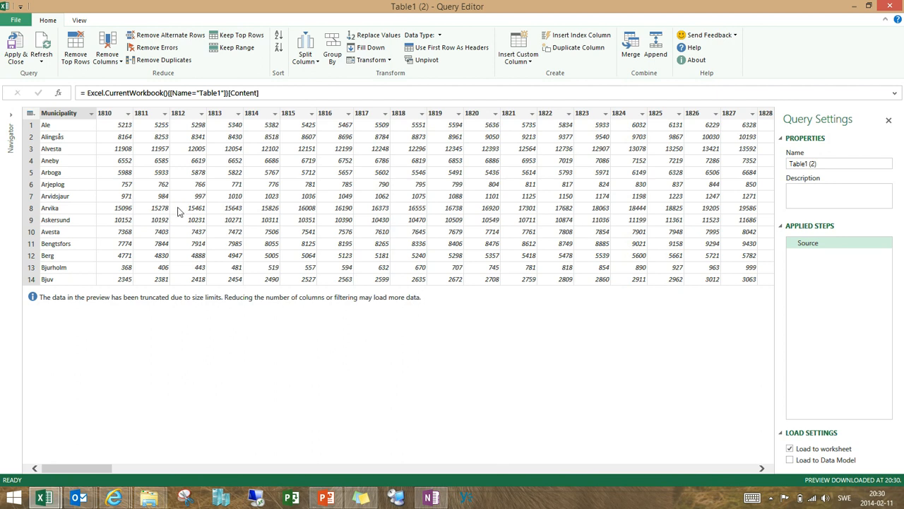
Step: Unpivot all year columns from 1810 through 2012, keeping Municipality as the fixed column
left_click(117, 115)
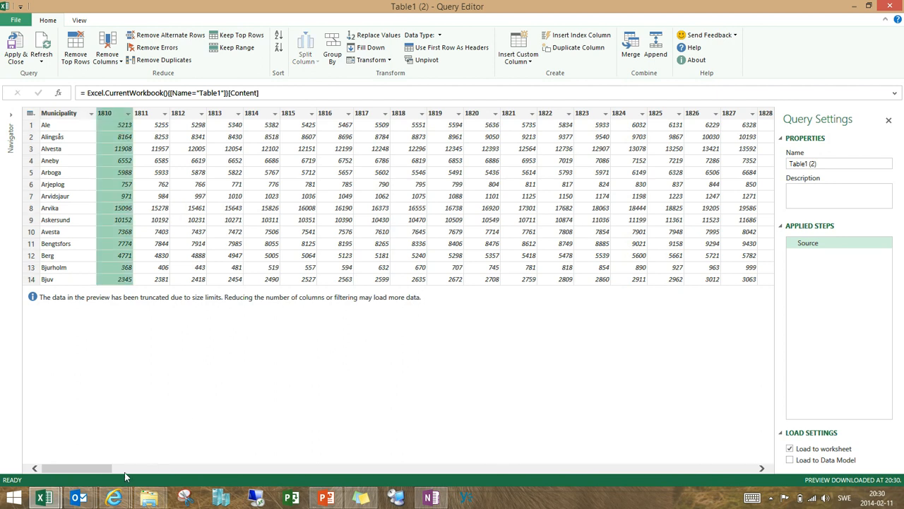
left_click_drag(97, 469, 826, 503)
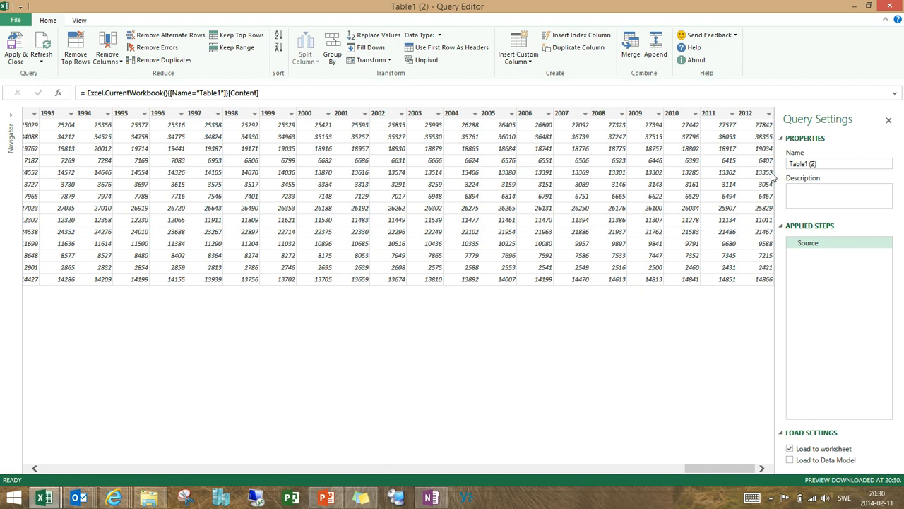
left_click(763, 117, "shift")
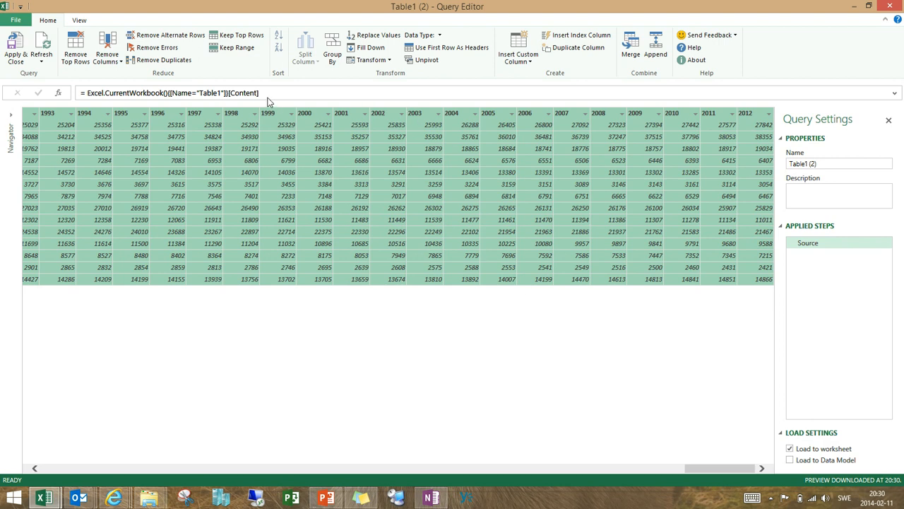
left_click(414, 63)
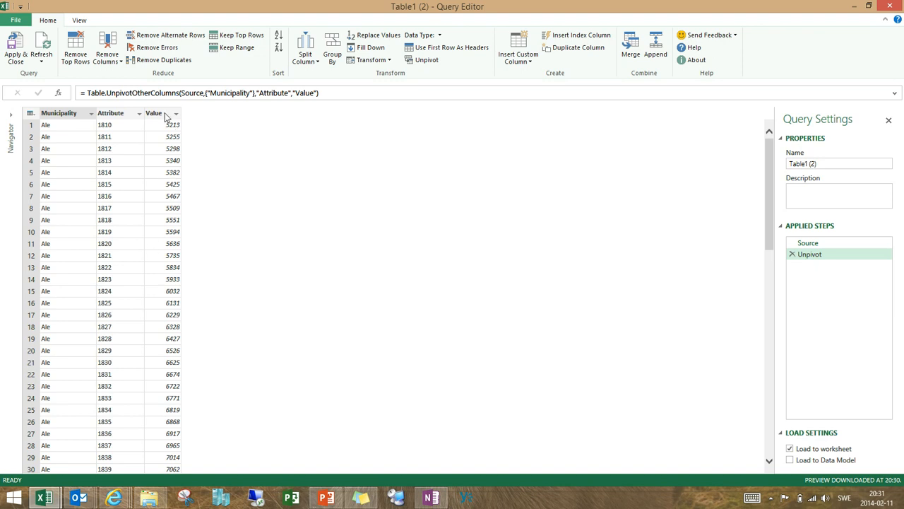
Step: Rename the Attribute column to Year and the Value column to Population
left_click(124, 114)
right_click(124, 113)
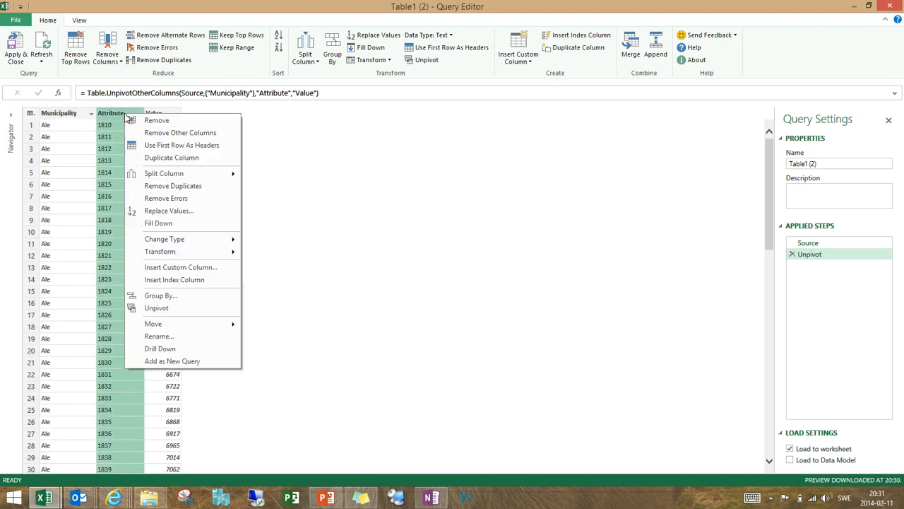
left_click(159, 337)
type("Year")
key("Return")
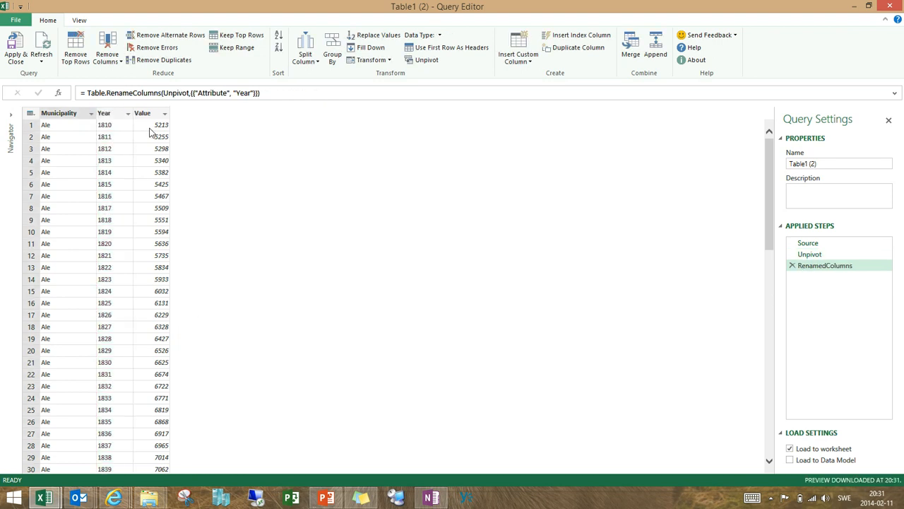
right_click(155, 120)
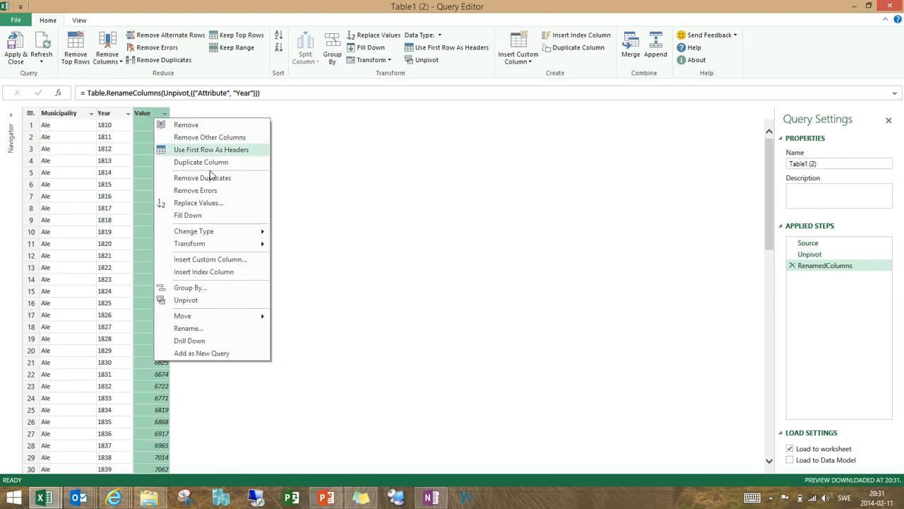
left_click(201, 328)
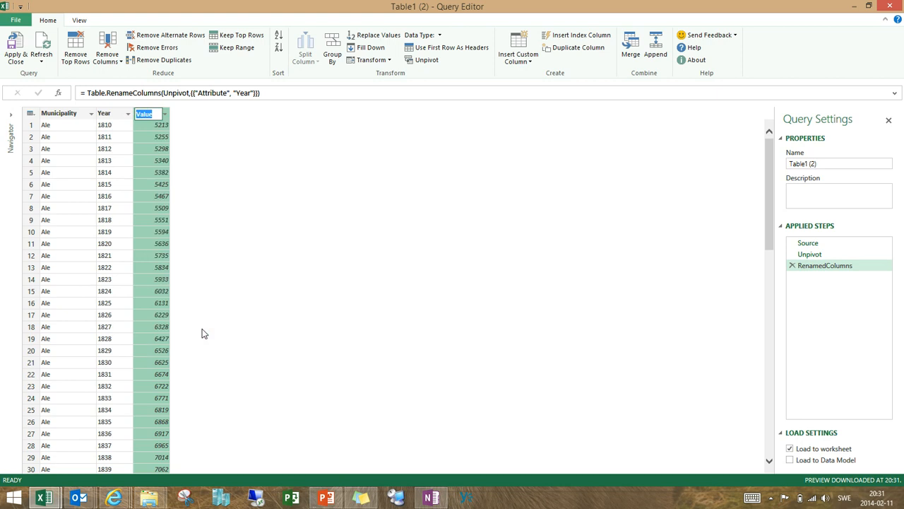
type("Population")
key("Return")
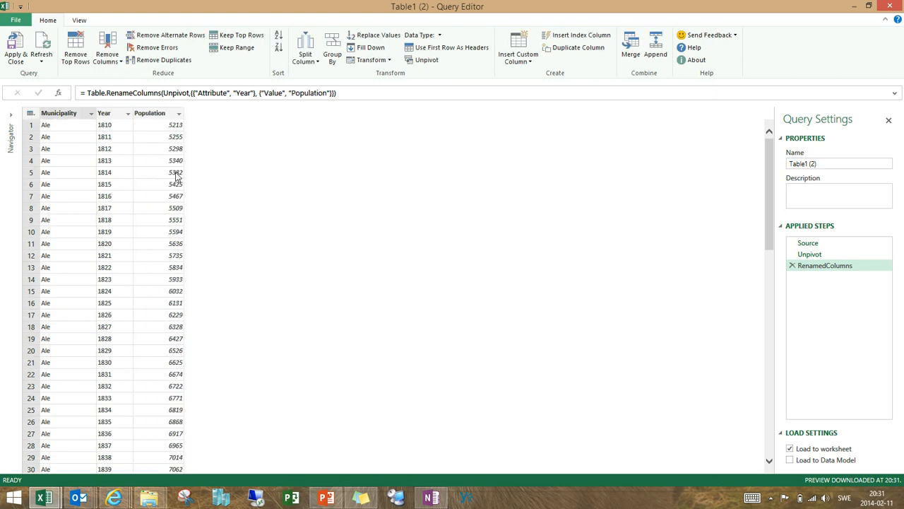
Step: Set the Year column's data type to Date and the Population column's to Number
left_click(120, 117)
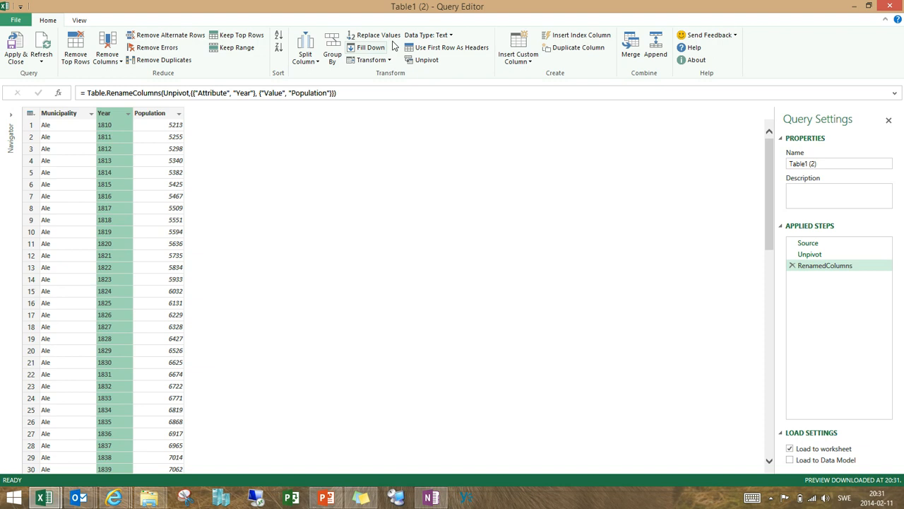
left_click(433, 35)
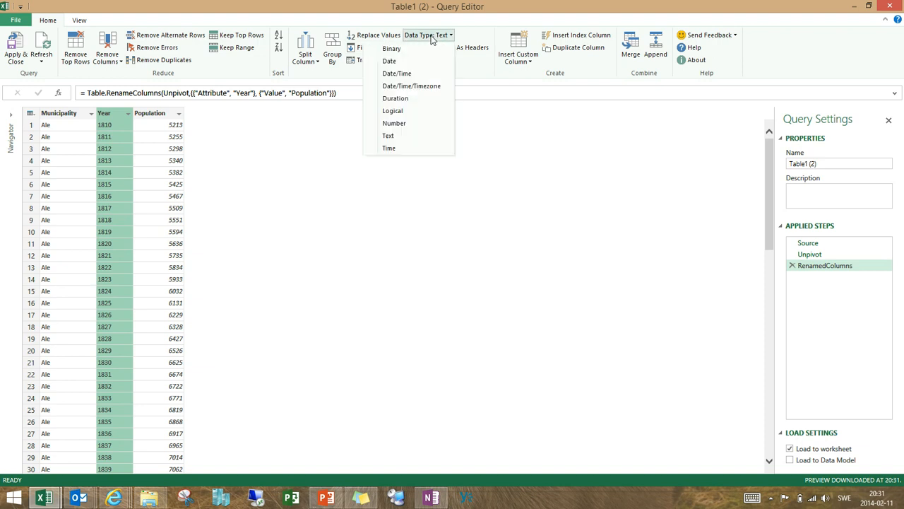
left_click(398, 61)
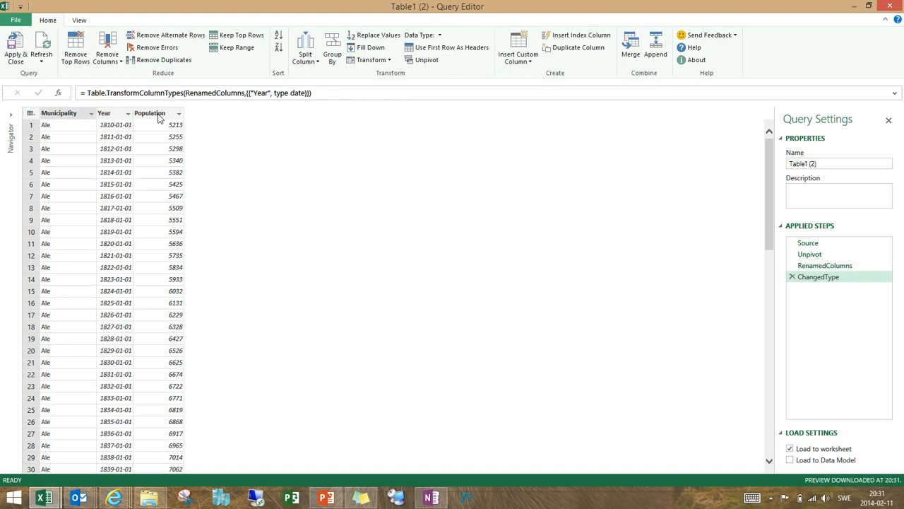
left_click(159, 118)
left_click(439, 35)
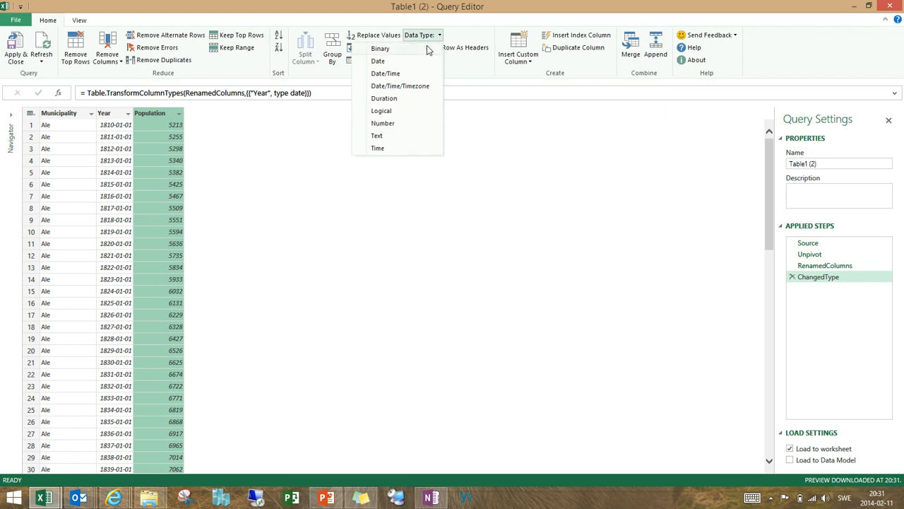
left_click(391, 126)
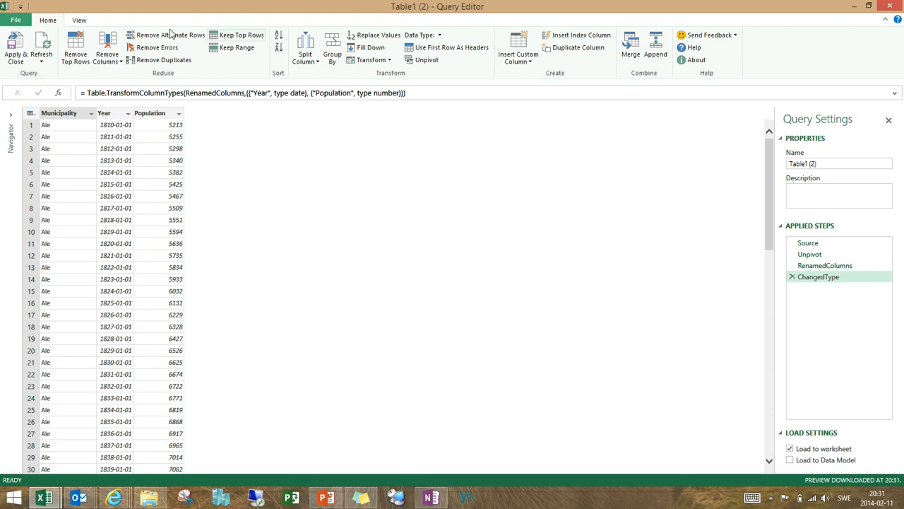
Step: Review the query's generated script in the Advanced Editor and close it without changes
left_click(79, 21)
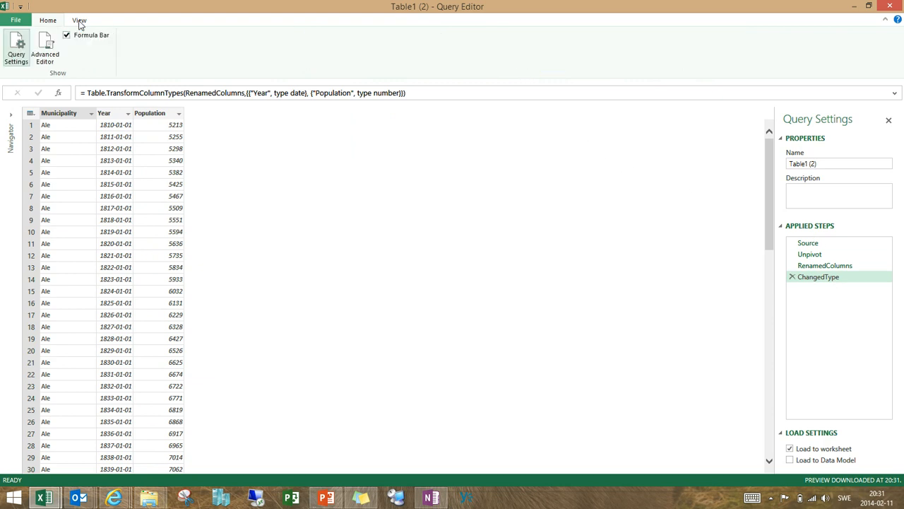
left_click(44, 47)
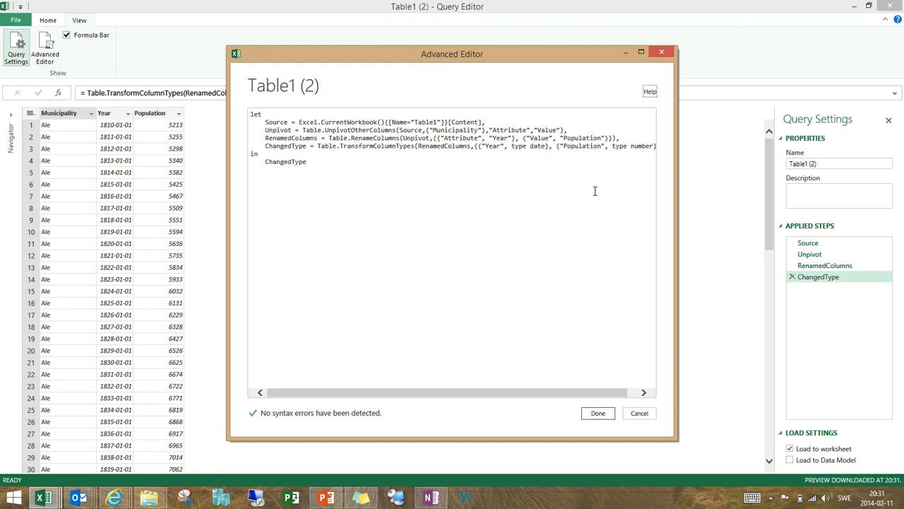
left_click(662, 52)
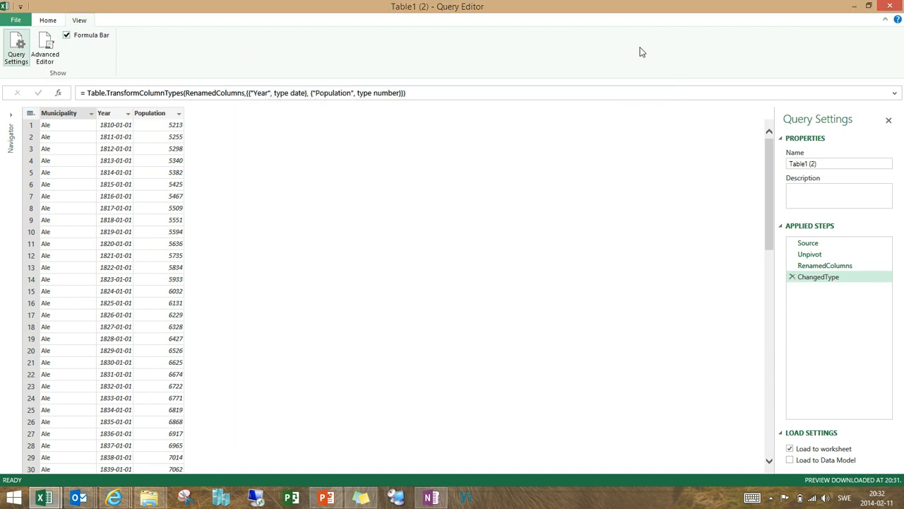
Step: Set the query to load to the Data Model instead of the worksheet, and apply and close it
left_click(790, 460)
left_click(790, 449)
left_click(48, 19)
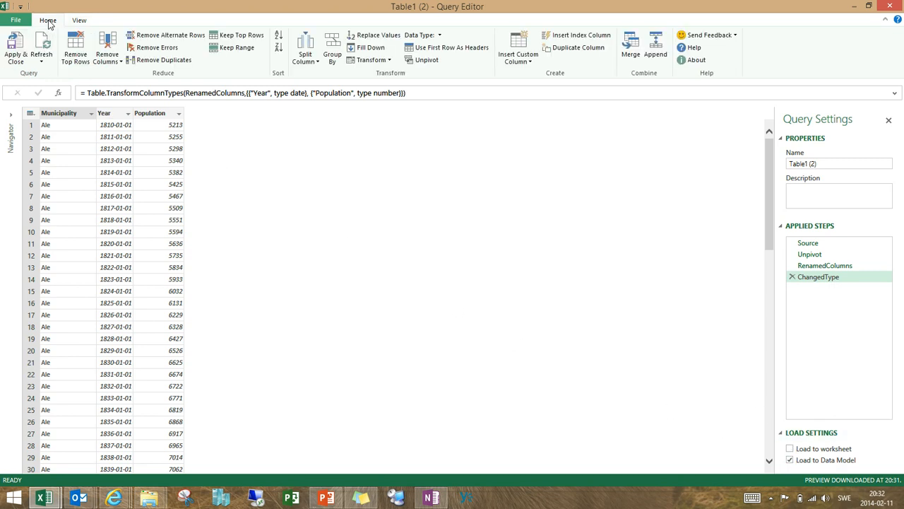
left_click(18, 46)
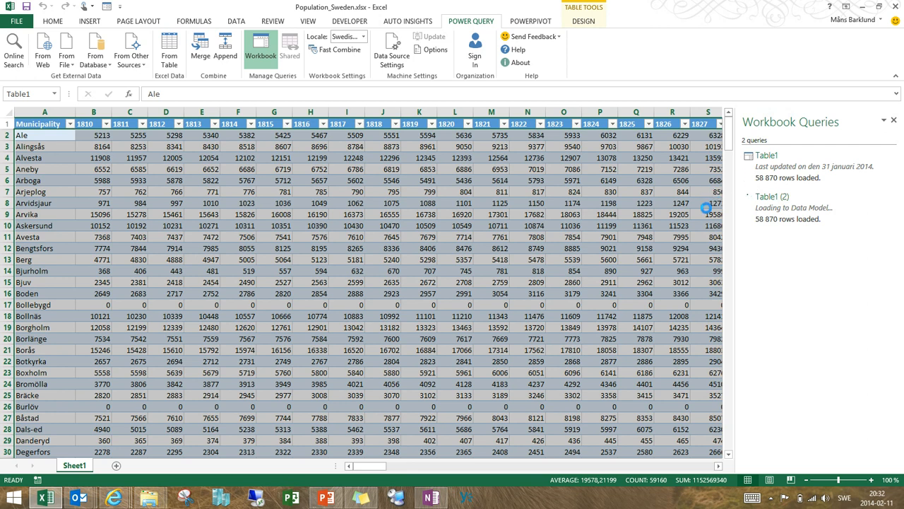
Step: Delete the older Table1 query from the workbook and confirm the deletion
right_click(859, 165)
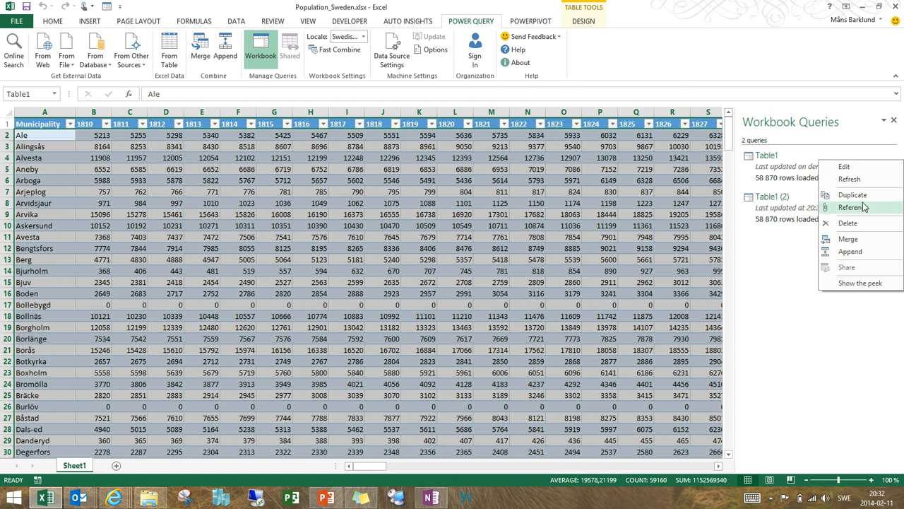
left_click(859, 225)
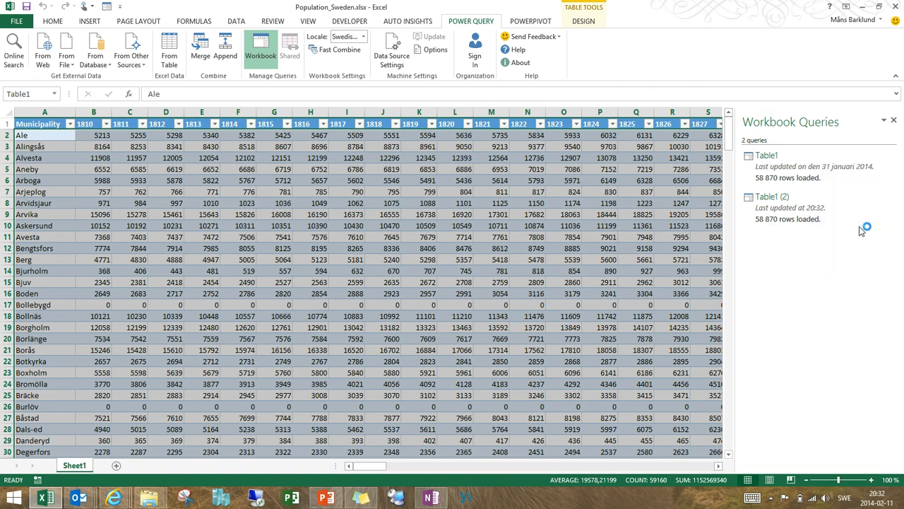
left_click(509, 274)
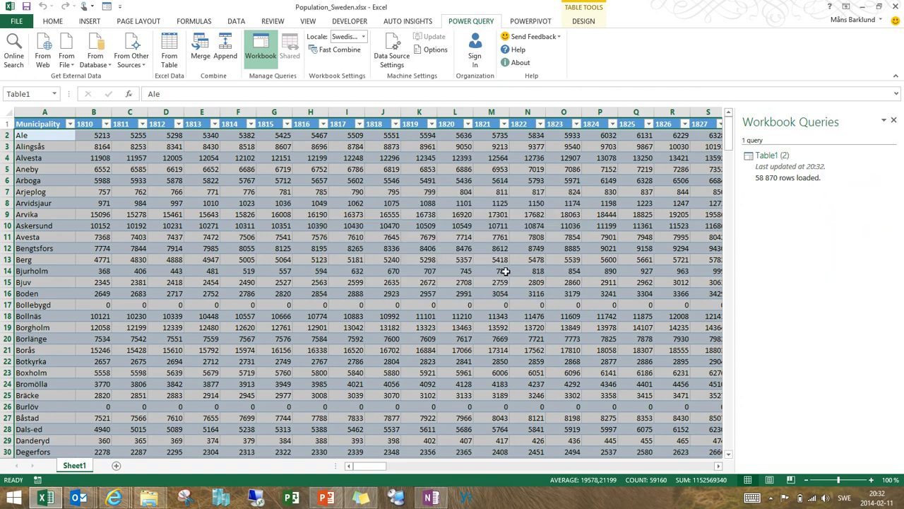
Step: Rename the Table1 (2) query to "Population in Sweden from 1810-2012" and apply and close it
mouse_move(802, 161)
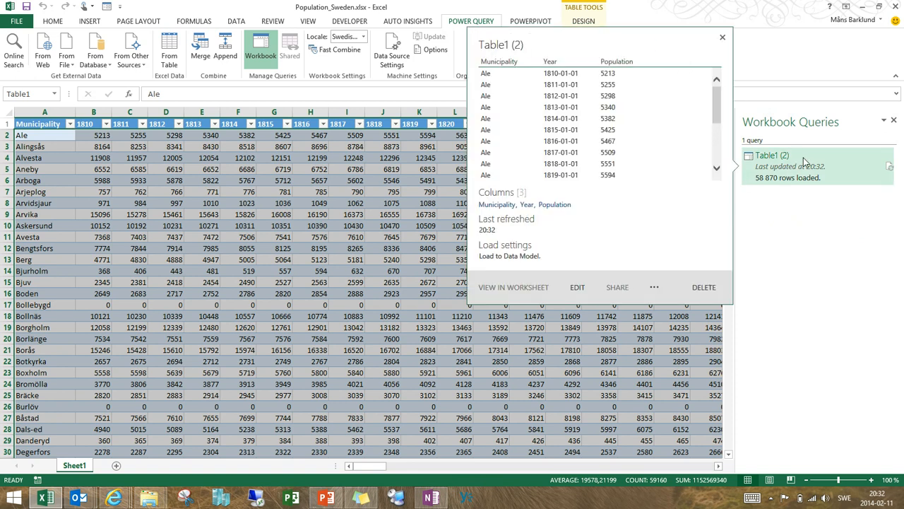
right_click(802, 161)
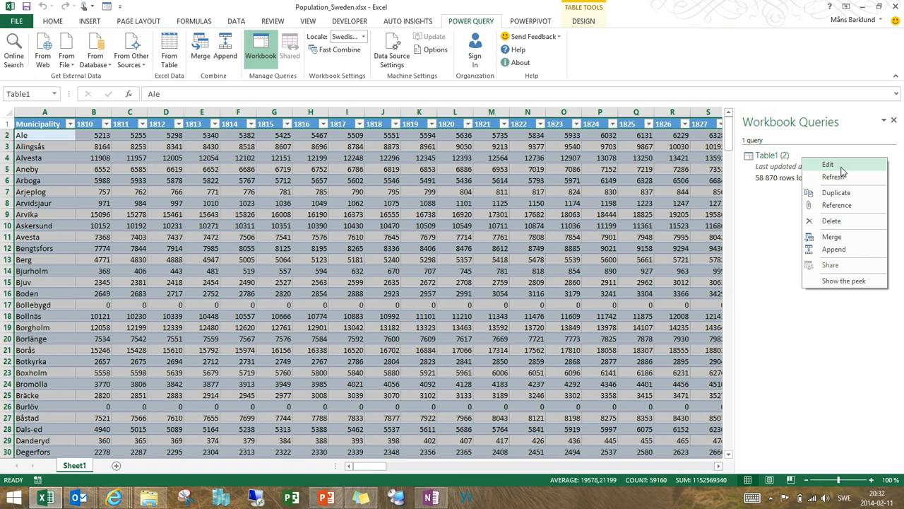
left_click(828, 165)
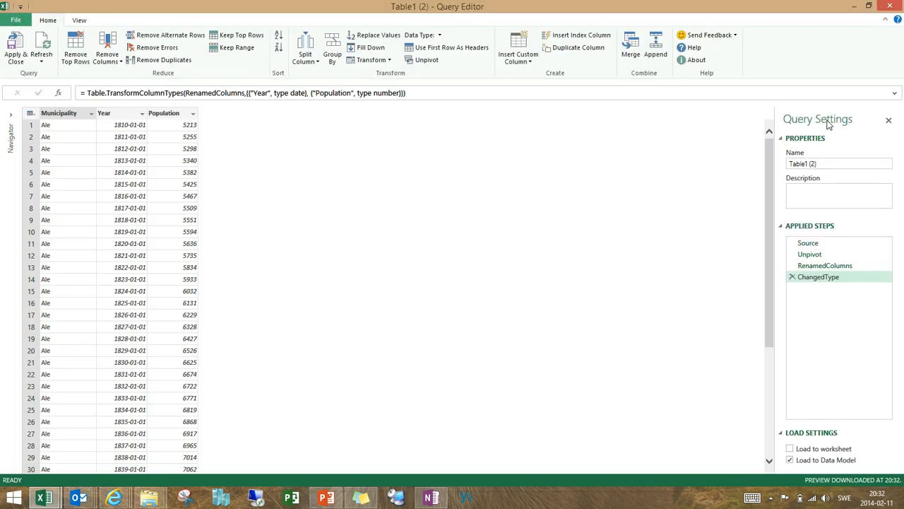
left_click_drag(845, 167, 773, 166)
type("Population in Sweden from")
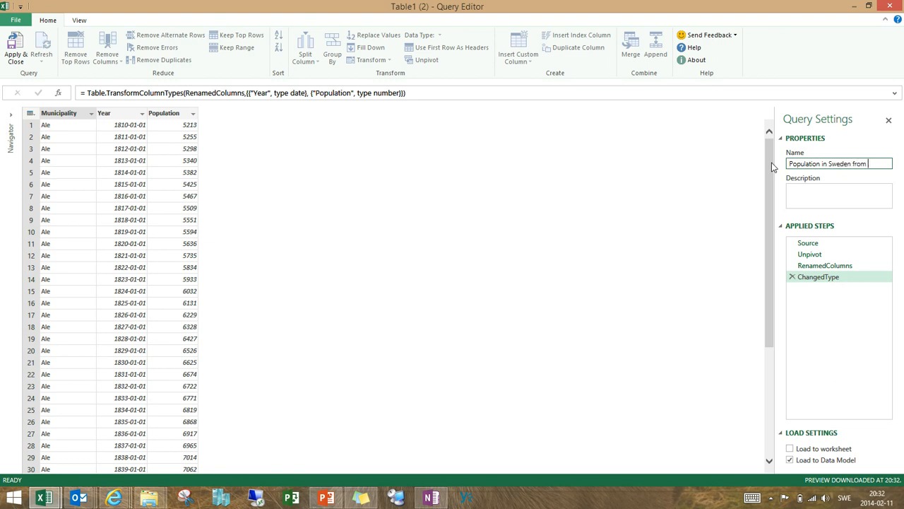
type("1810-2012")
key("Return")
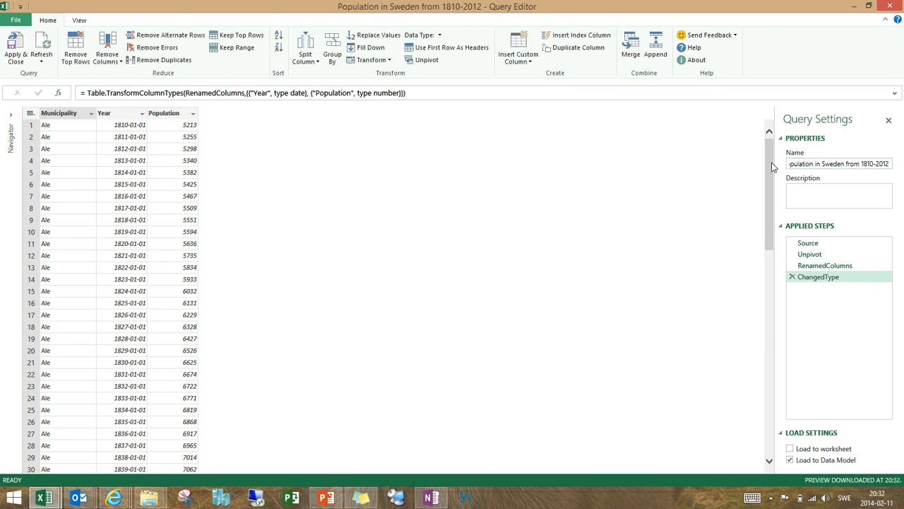
left_click(26, 51)
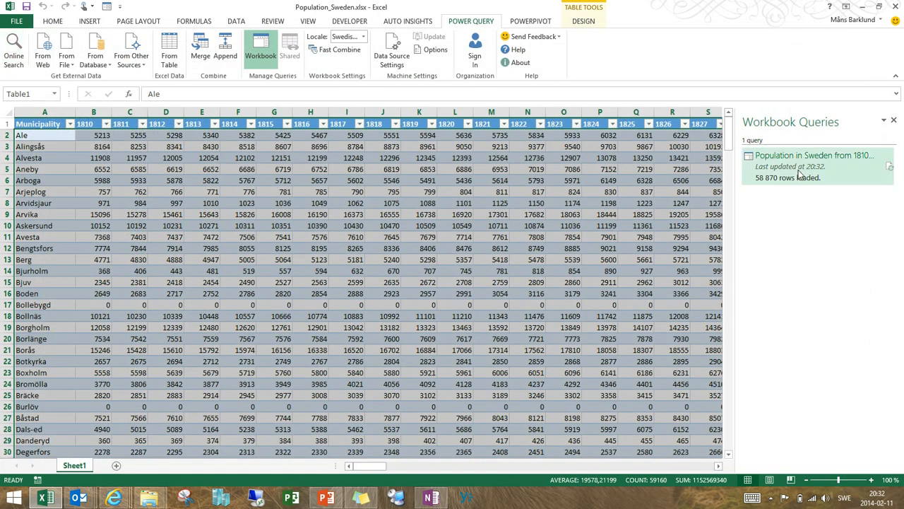
Step: Check the query preview and the loaded table's name in the PowerPivot data model, and return to the workbook
mouse_move(800, 176)
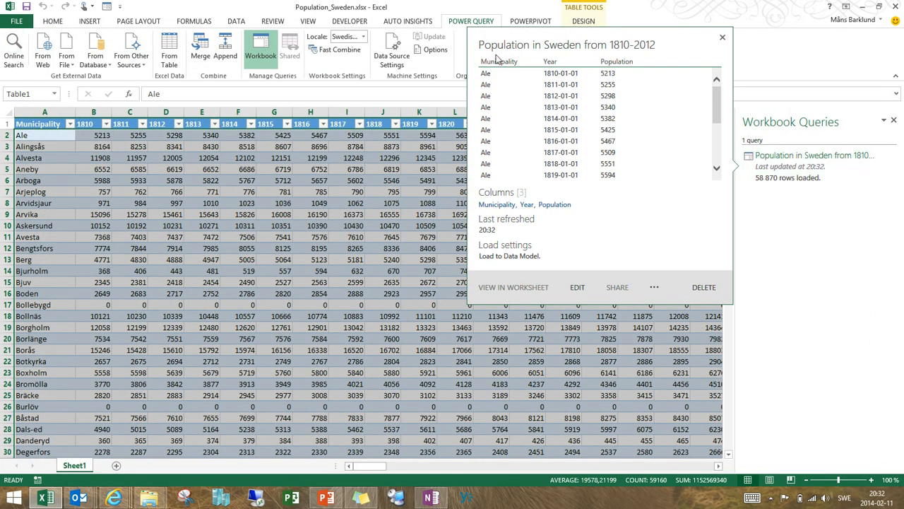
left_click(536, 24)
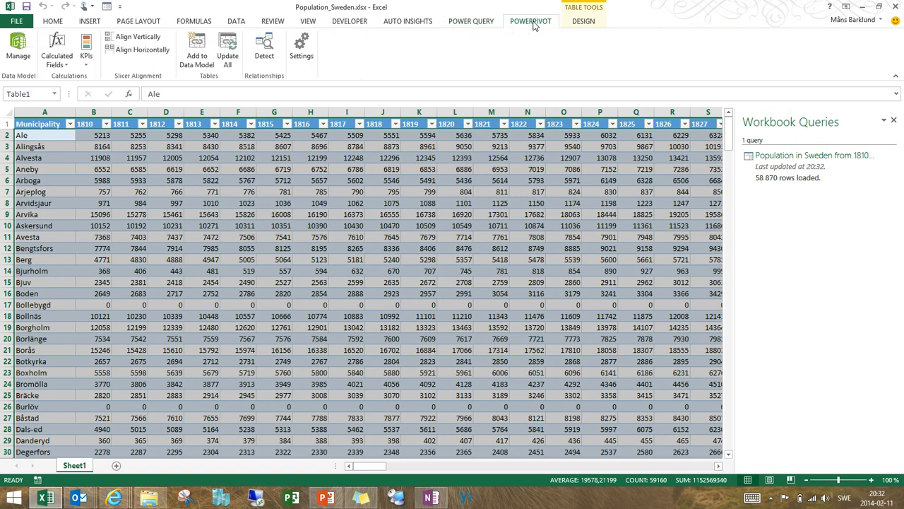
left_click(18, 46)
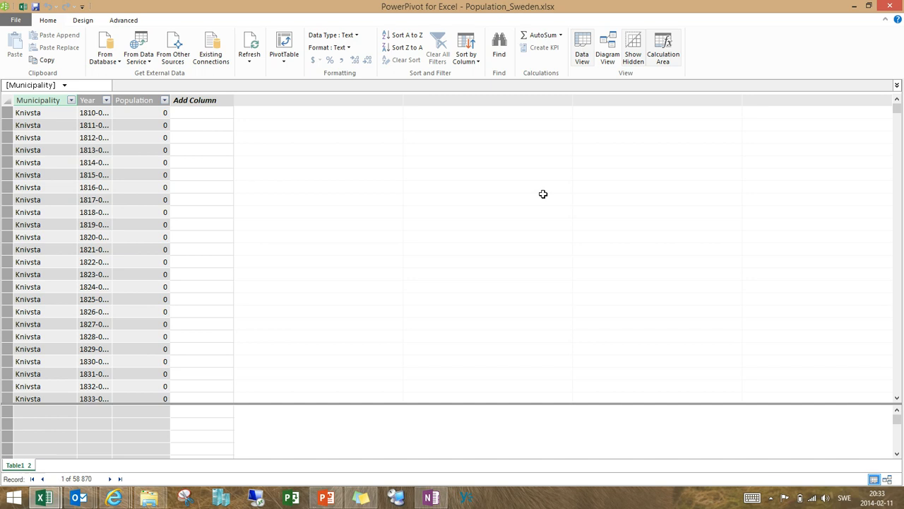
left_click(890, 7)
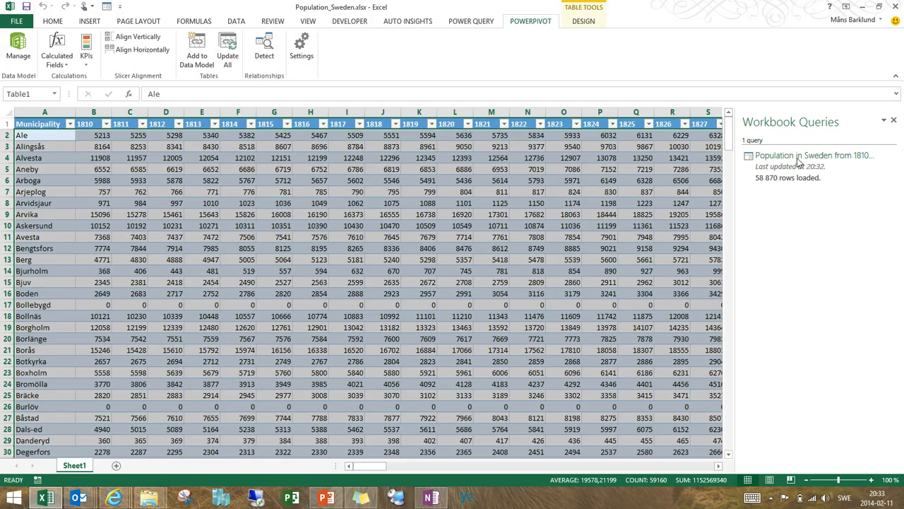
Step: Refresh the population query and check its table again in the PowerPivot data model
right_click(784, 171)
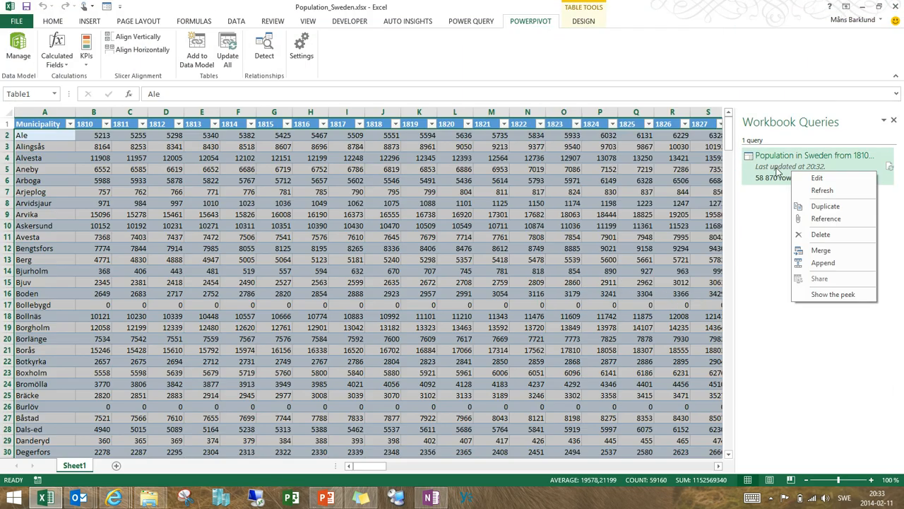
left_click(818, 189)
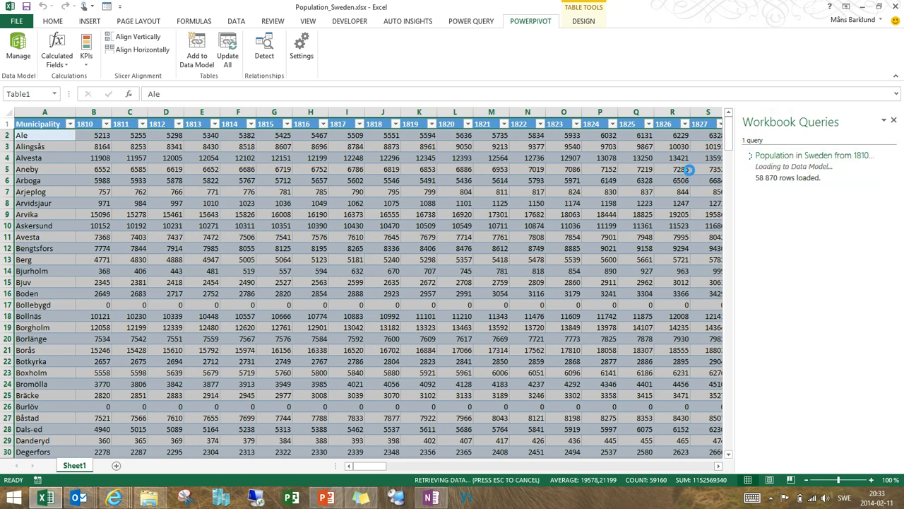
left_click(19, 46)
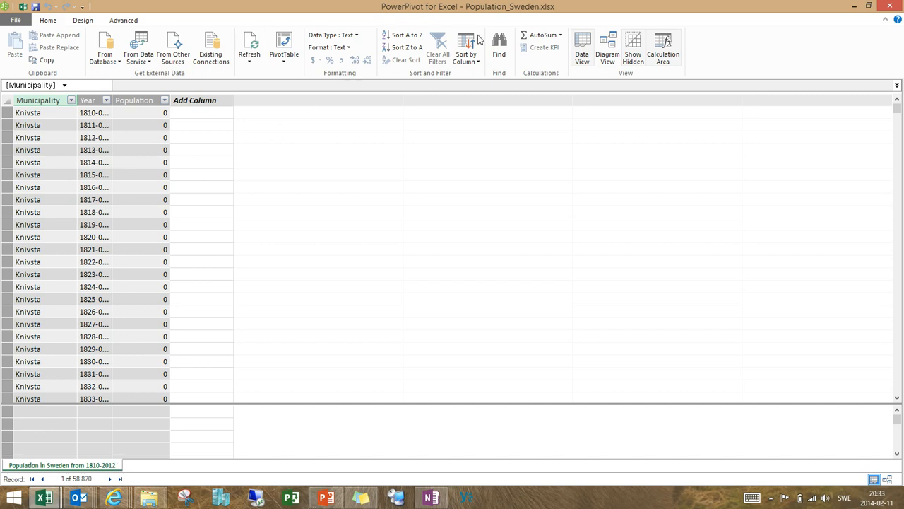
left_click(889, 6)
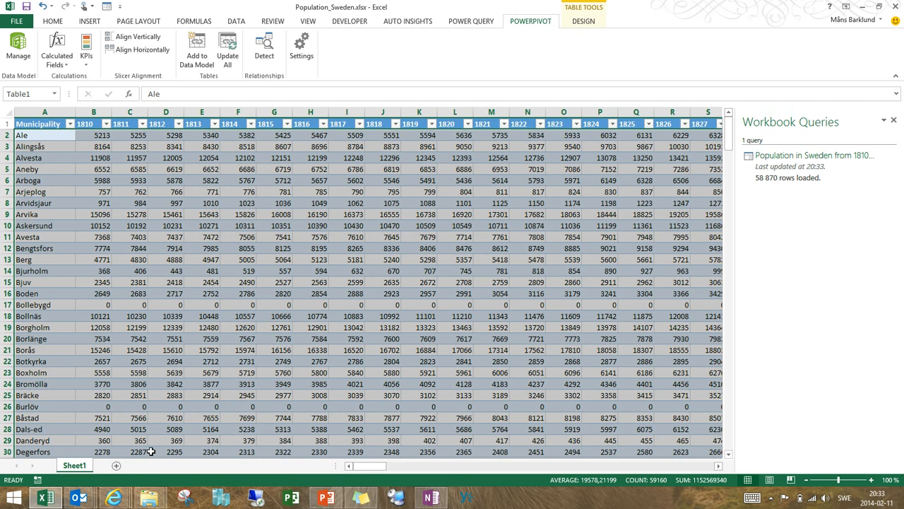
Step: Add a new worksheet and launch Power Map from it
left_click(117, 466)
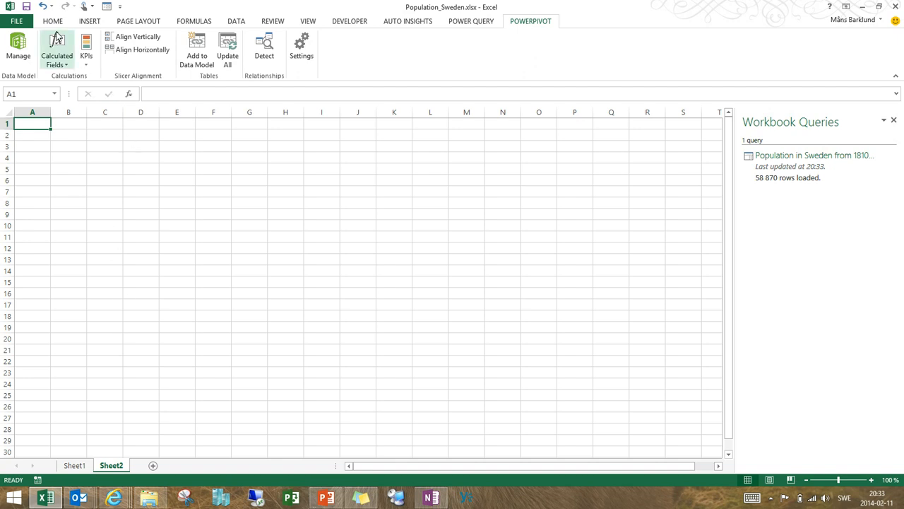
left_click(90, 21)
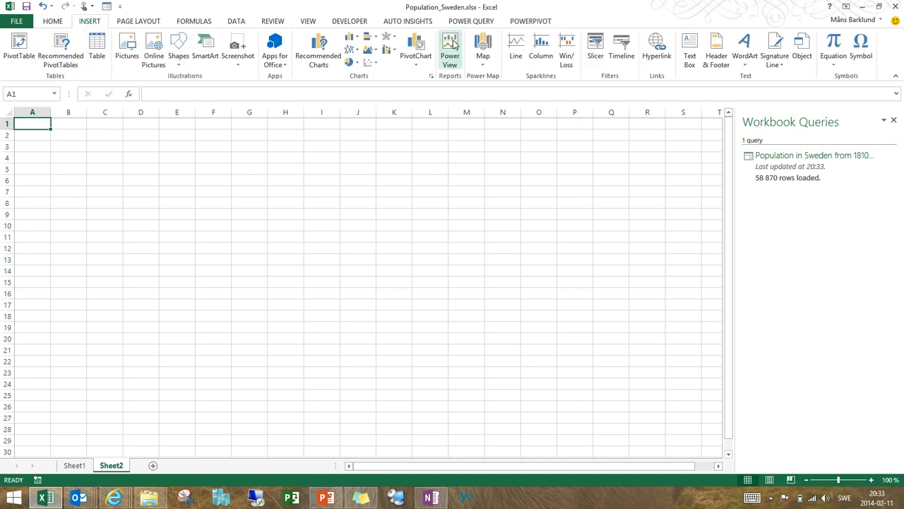
left_click(482, 60)
left_click(516, 77)
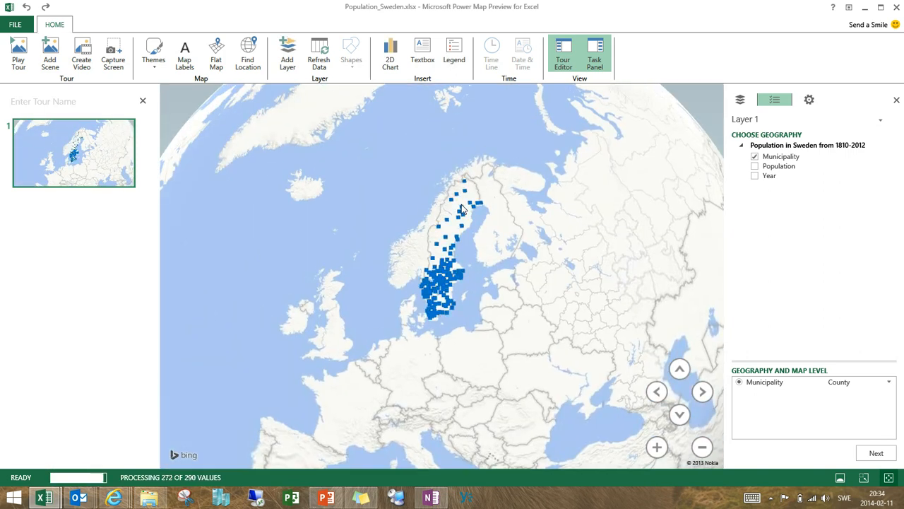
Step: Examine how the municipalities are plotted across Sweden, from close up and from different angles
mouse_move(461, 207)
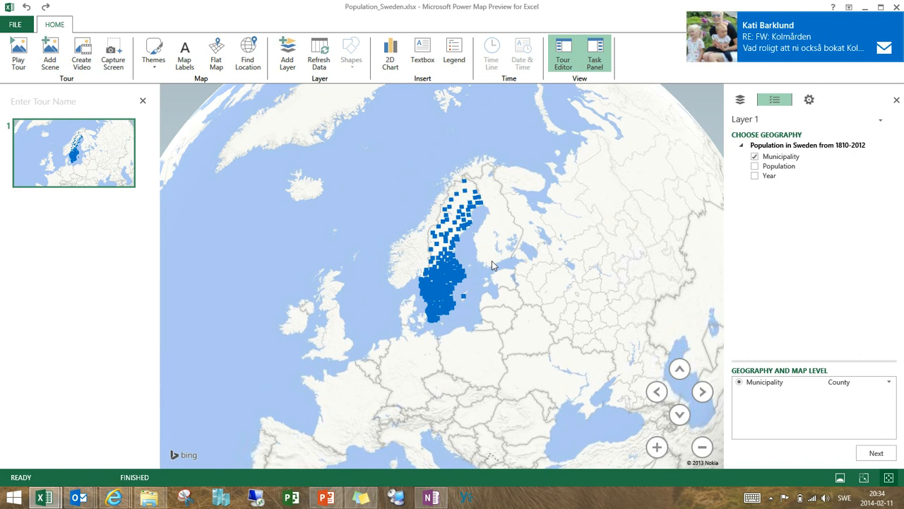
scroll(468, 273, "up", 3)
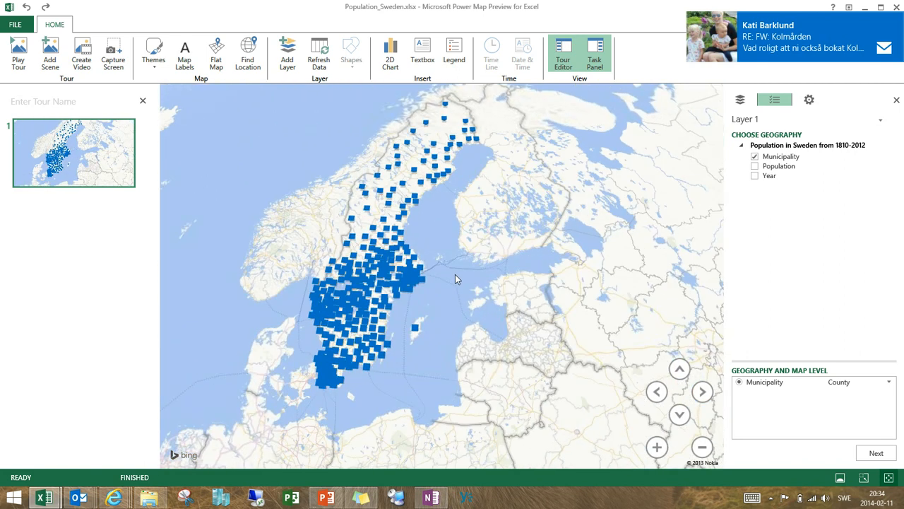
left_click_drag(437, 266, 455, 282)
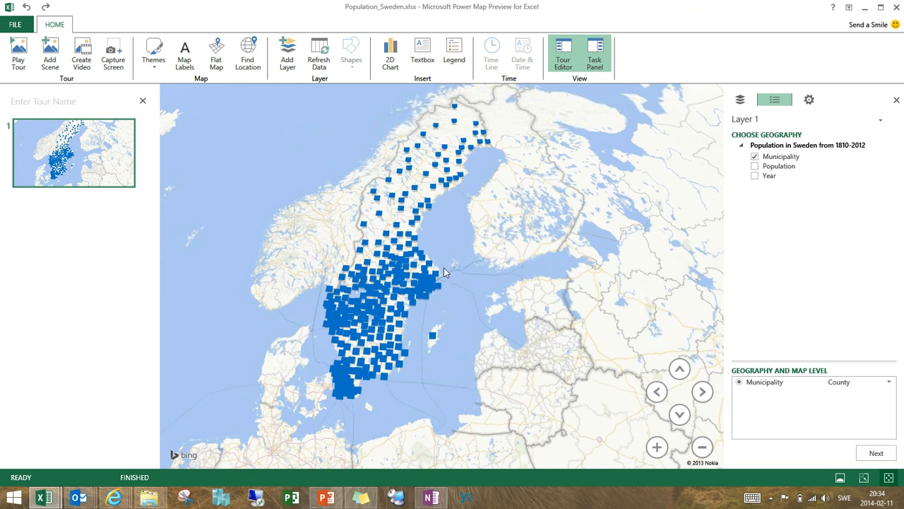
scroll(447, 268, "up", 3)
left_click_drag(409, 346, 476, 290)
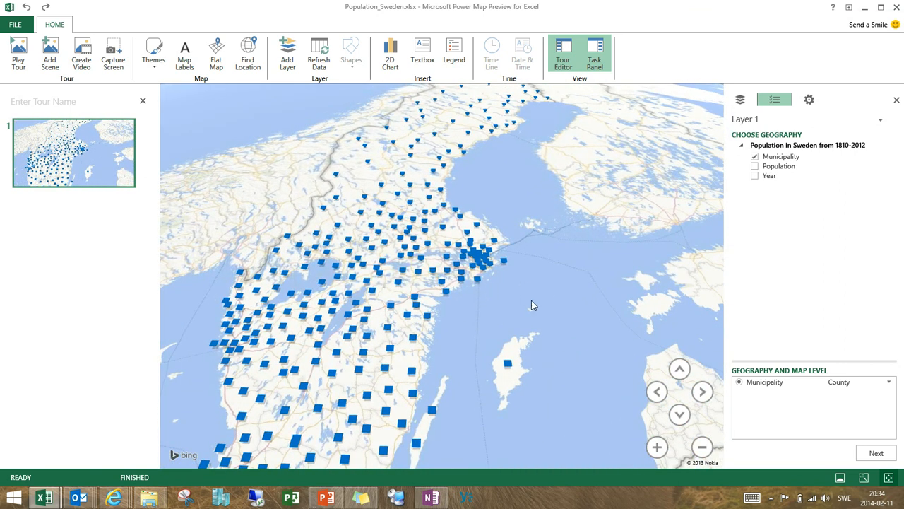
left_click_drag(510, 258, 541, 274)
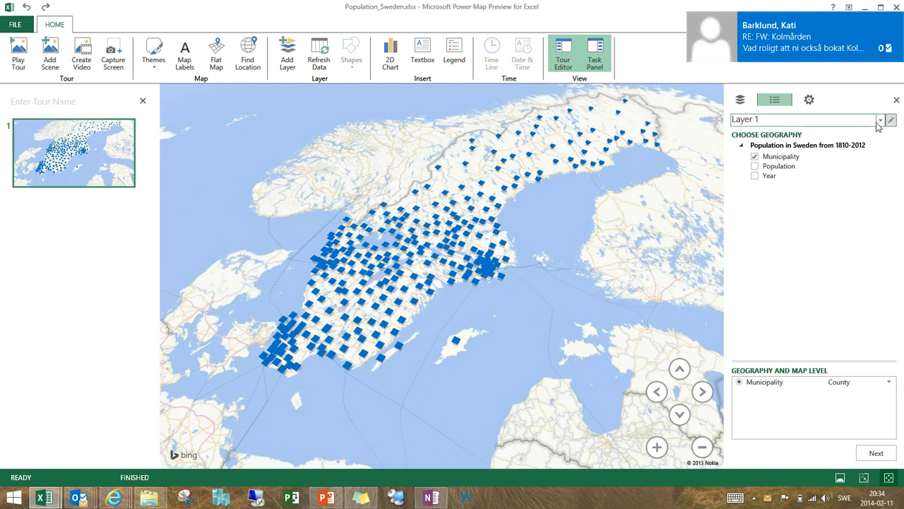
left_click(897, 20)
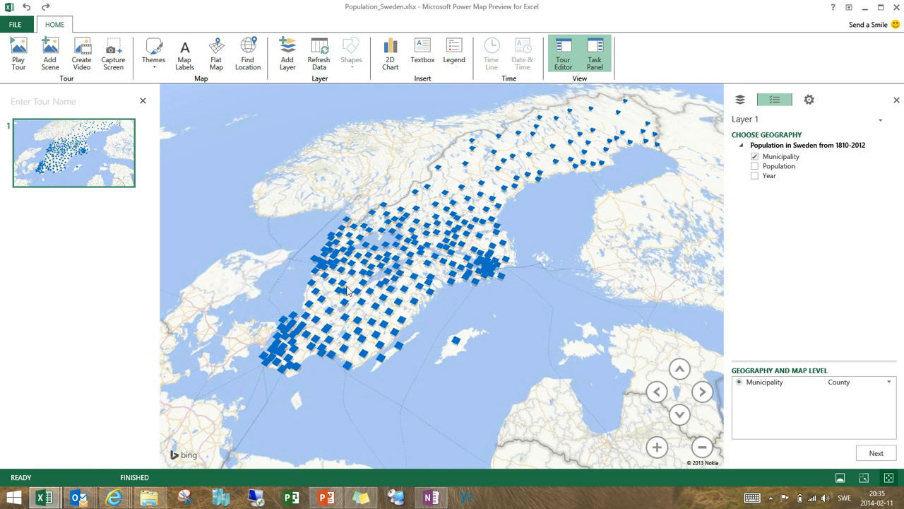
left_click_drag(315, 284, 291, 312)
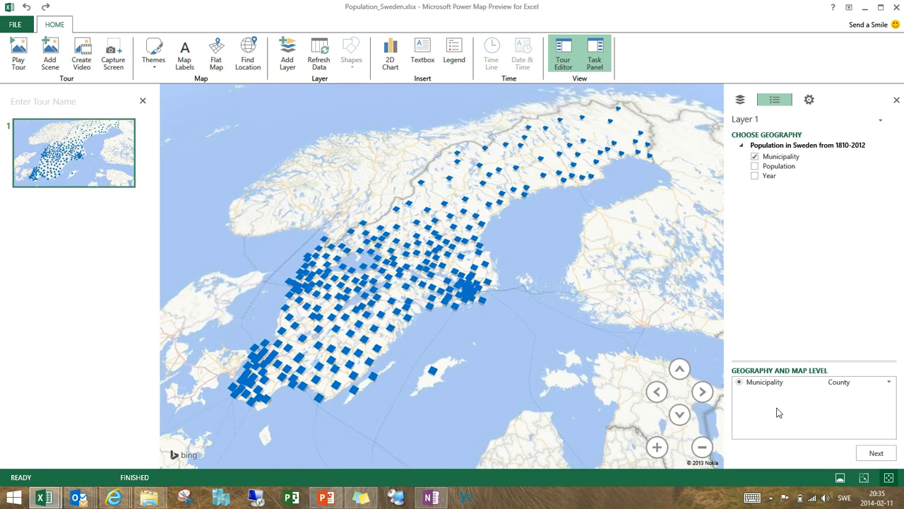
Step: Accept Municipality at County level as the geography, and review Layer 1's layer options before returning to its field list
left_click(876, 454)
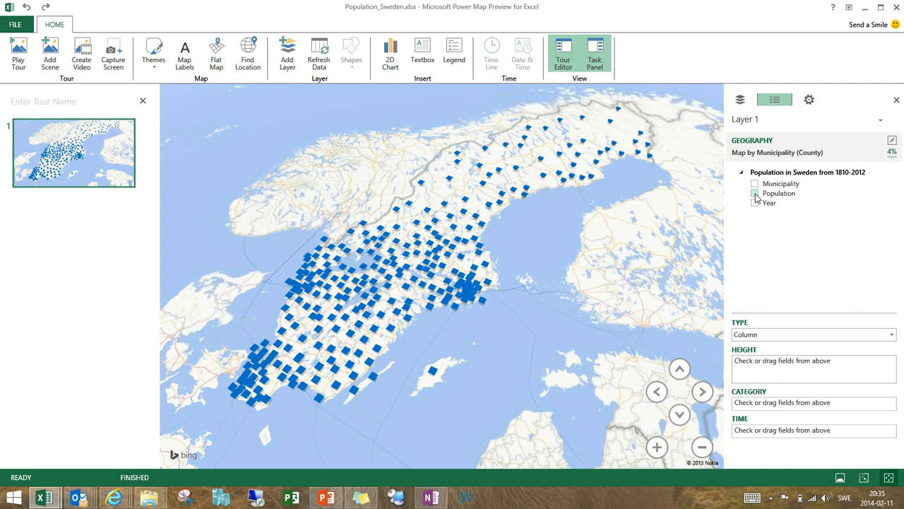
left_click(741, 102)
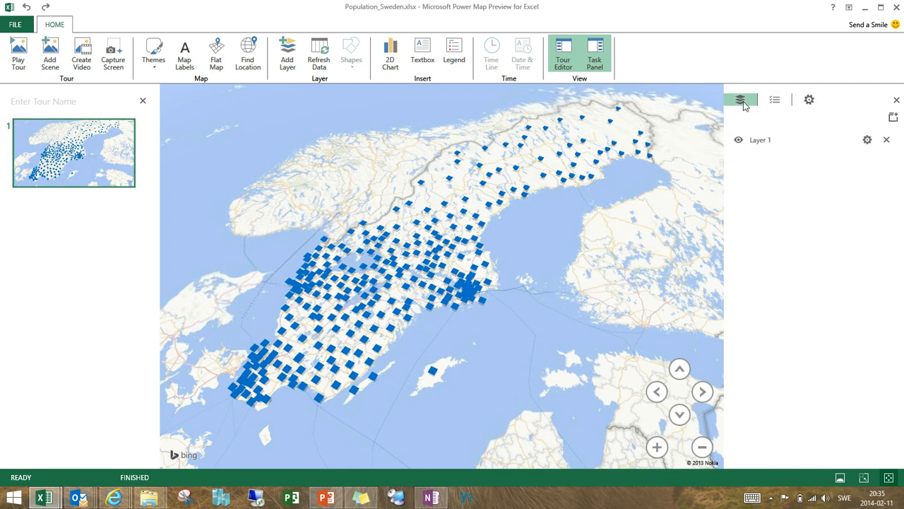
left_click(867, 139)
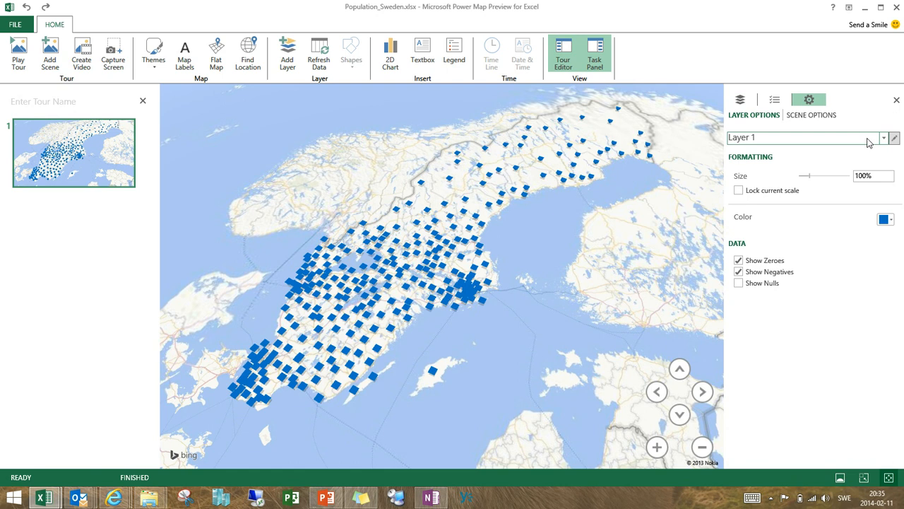
left_click(744, 100)
left_click(776, 103)
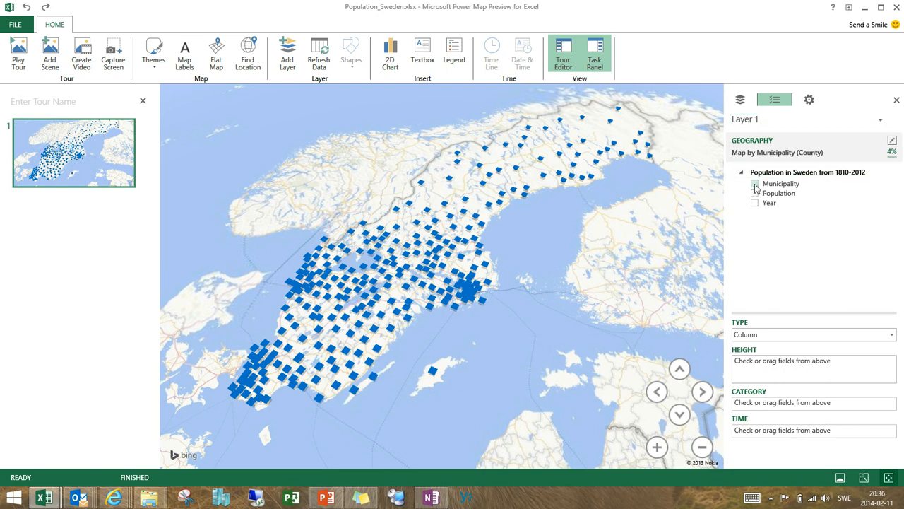
Step: Use Population as the column height with Average aggregation, and remove the legend from the map
left_click_drag(755, 185, 775, 181)
left_click(755, 194)
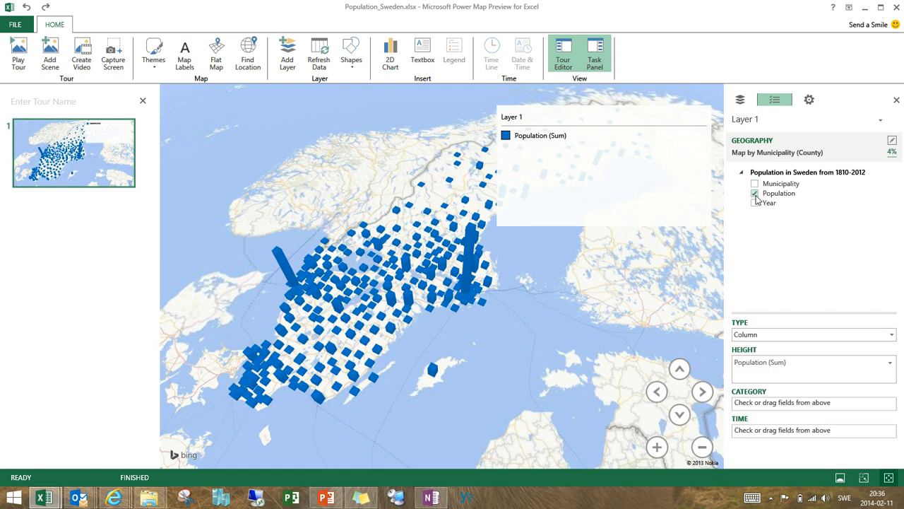
left_click(705, 98)
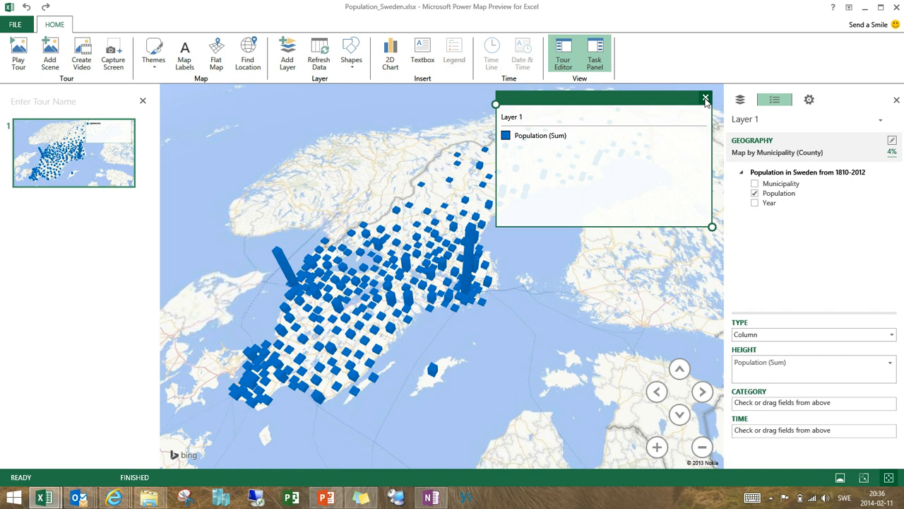
left_click(891, 364)
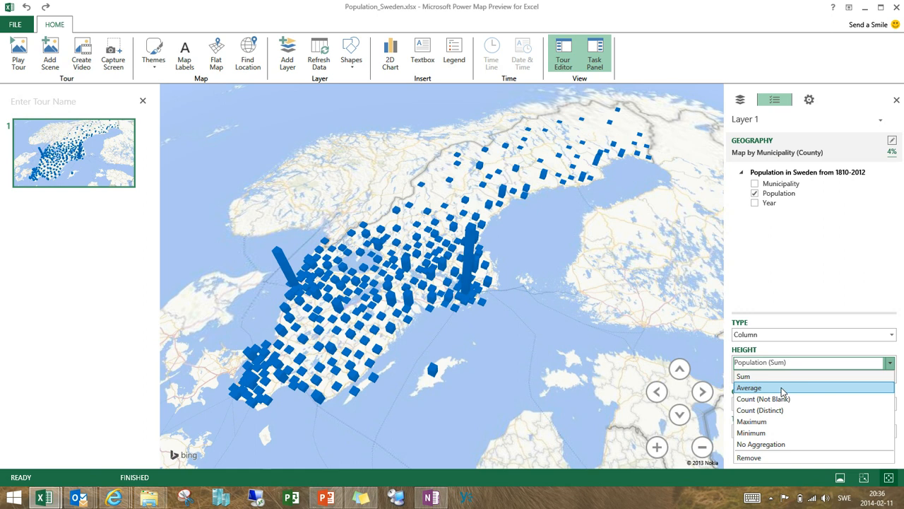
left_click(814, 388)
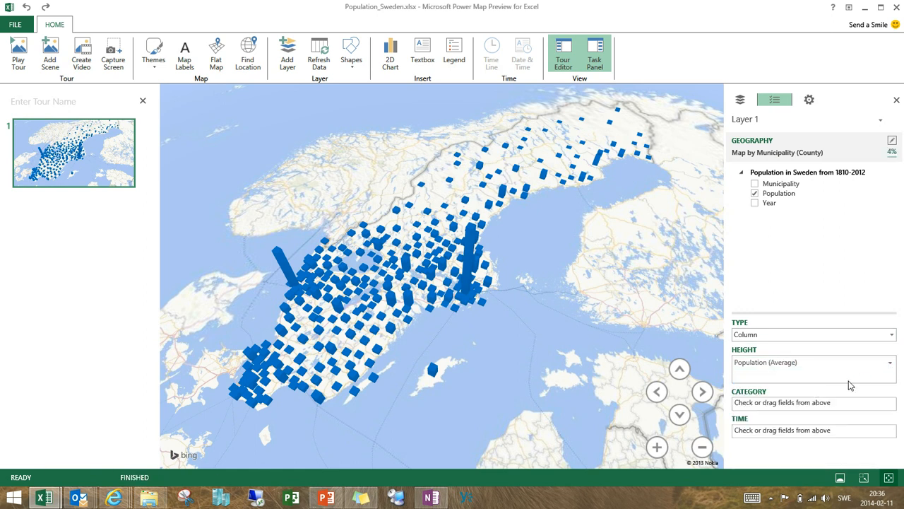
Step: Set the Population column height to No Aggregation and add Year as the time field
left_click(890, 363)
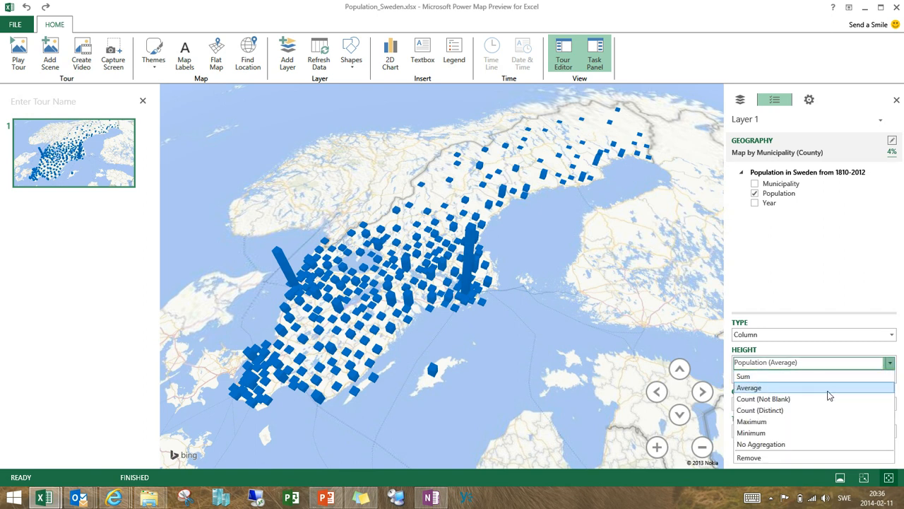
left_click(784, 444)
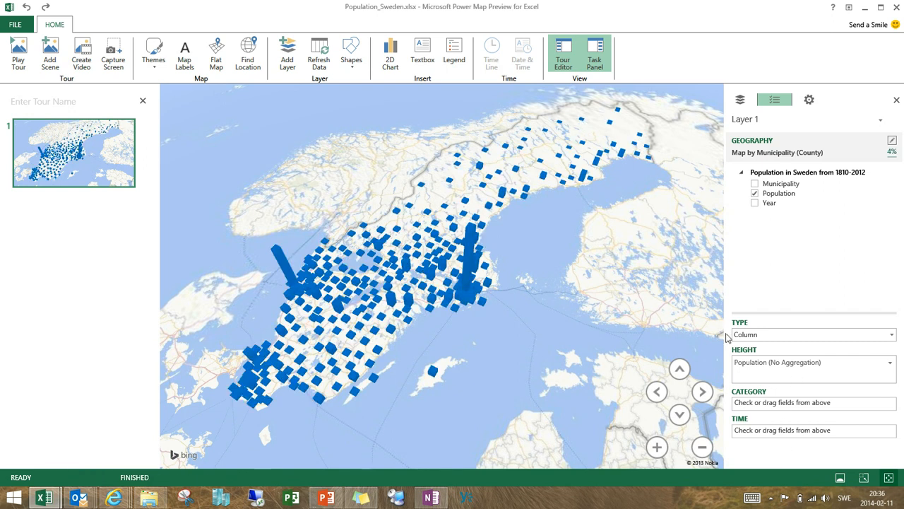
left_click(755, 203)
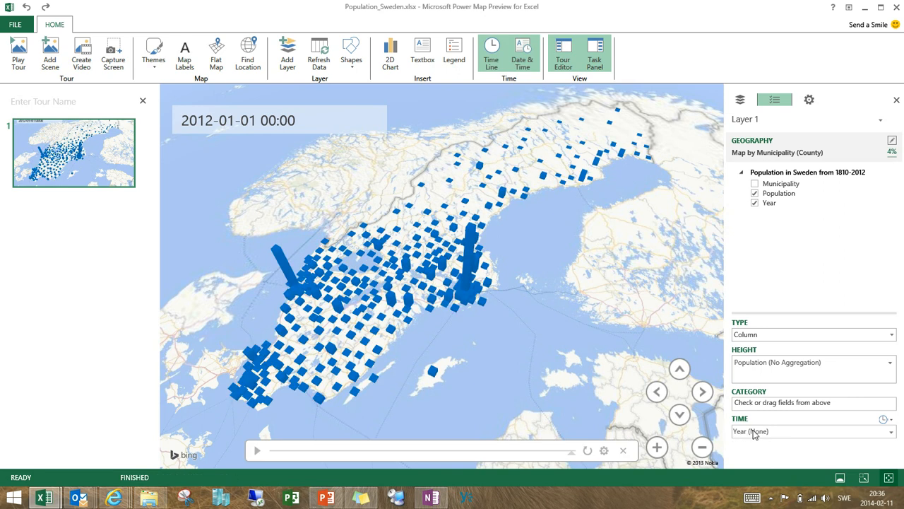
Step: Keep each data value displayed until it is replaced, and play the timeline while tilting the map to a lower angle
left_click(891, 422)
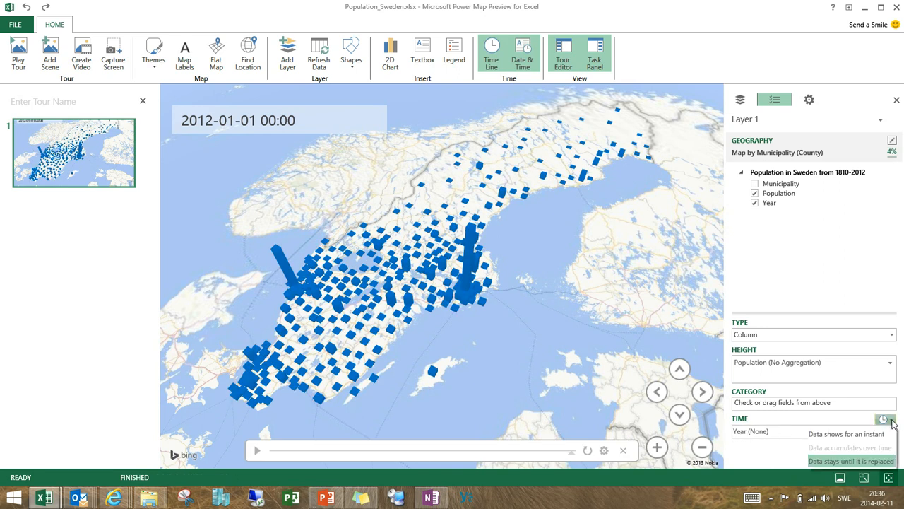
left_click(874, 463)
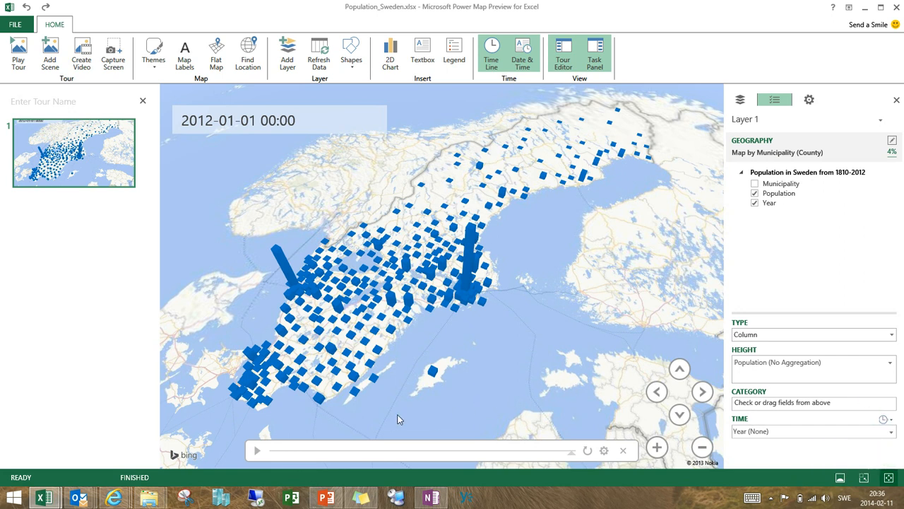
left_click(257, 451)
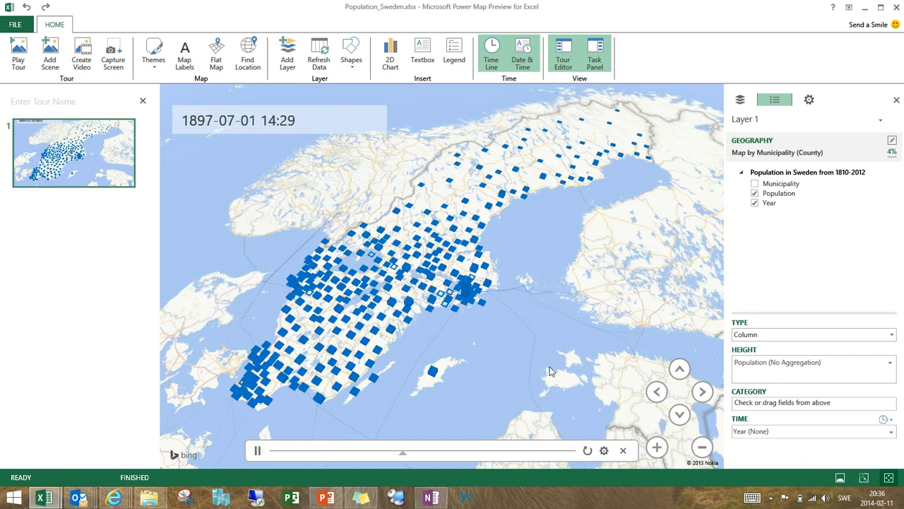
left_click(679, 416)
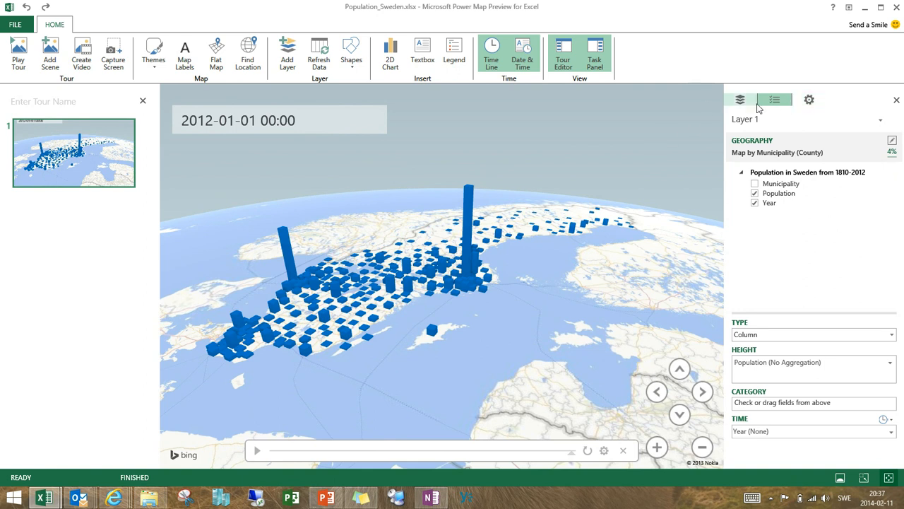
Step: Switch to a flat map with place labels and apply the dark grey and black theme
left_click(221, 62)
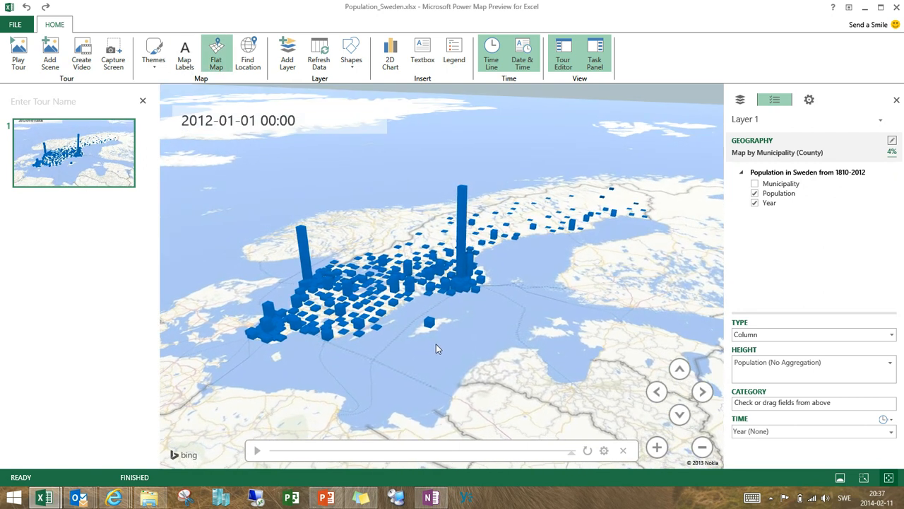
left_click(186, 57)
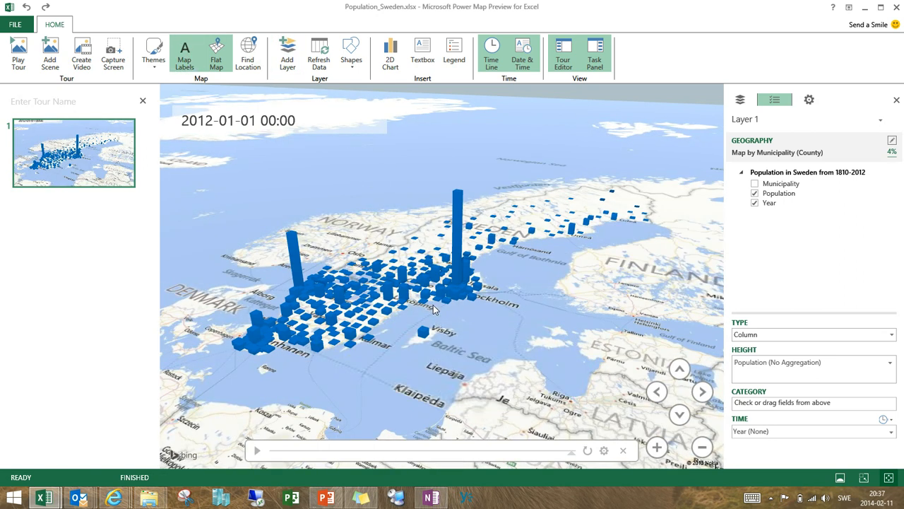
scroll(433, 309, "up", 5)
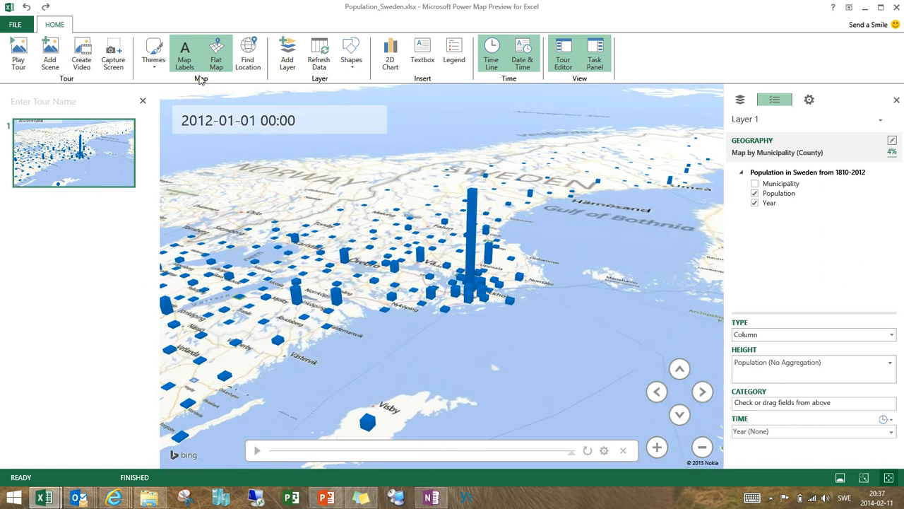
left_click(153, 60)
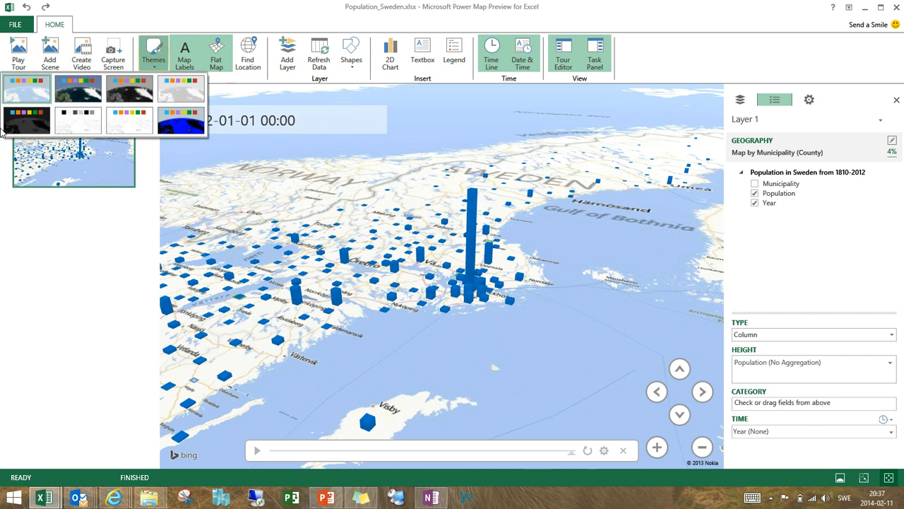
left_click(40, 126)
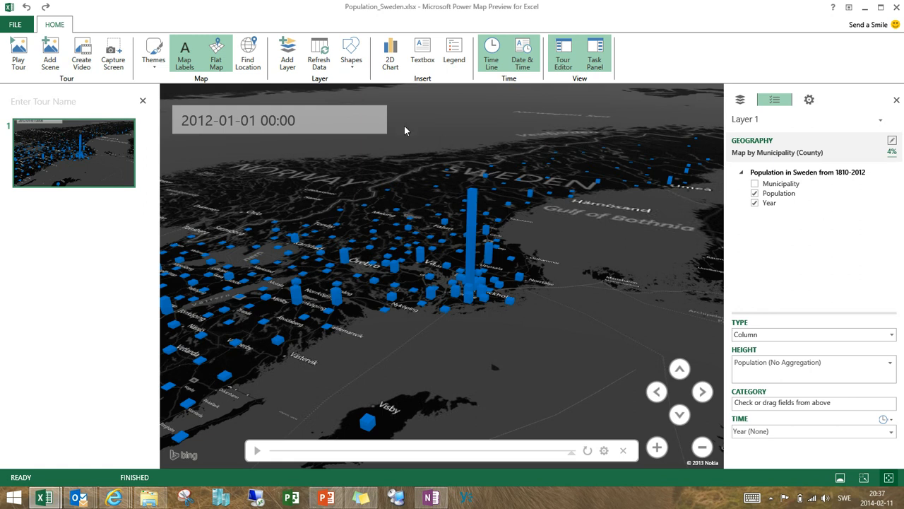
Step: Make the date box slightly taller and narrower, and set its time format to 2010-06-18 and its font size to 36
mouse_move(380, 135)
left_click_drag(386, 135, 379, 147)
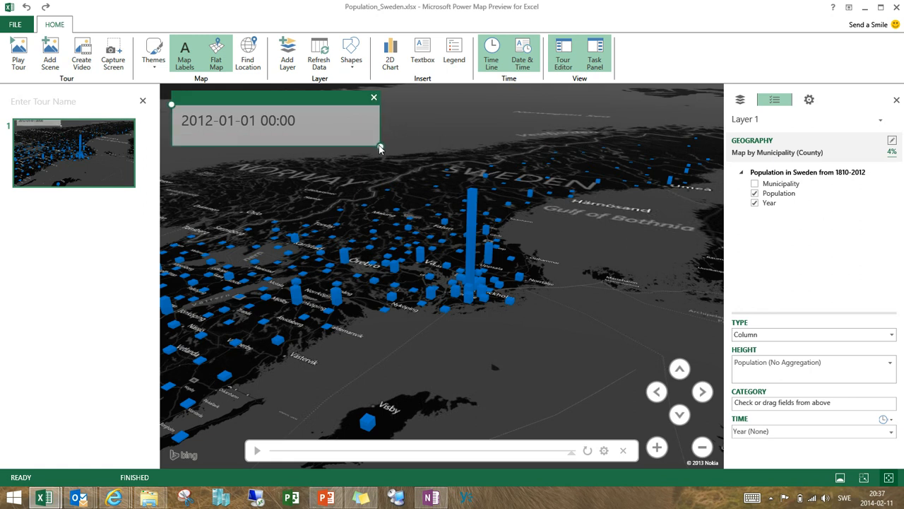
right_click(336, 131)
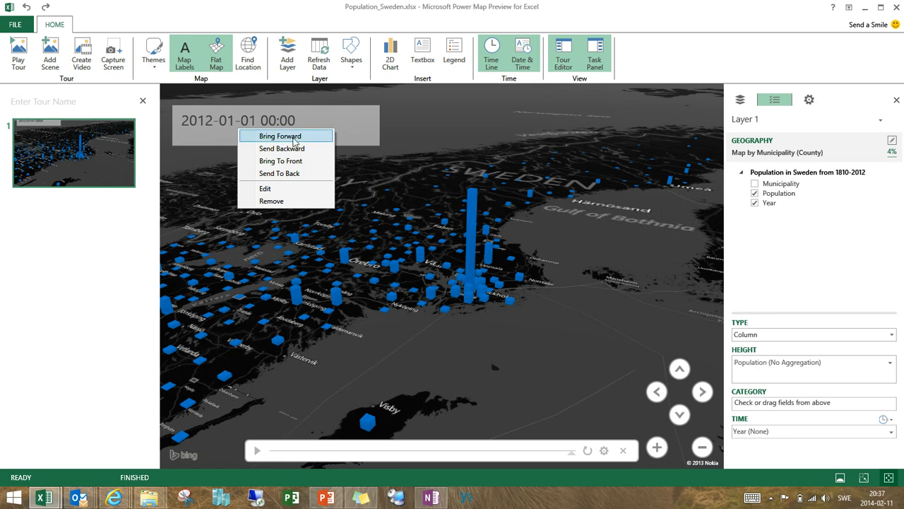
left_click(287, 189)
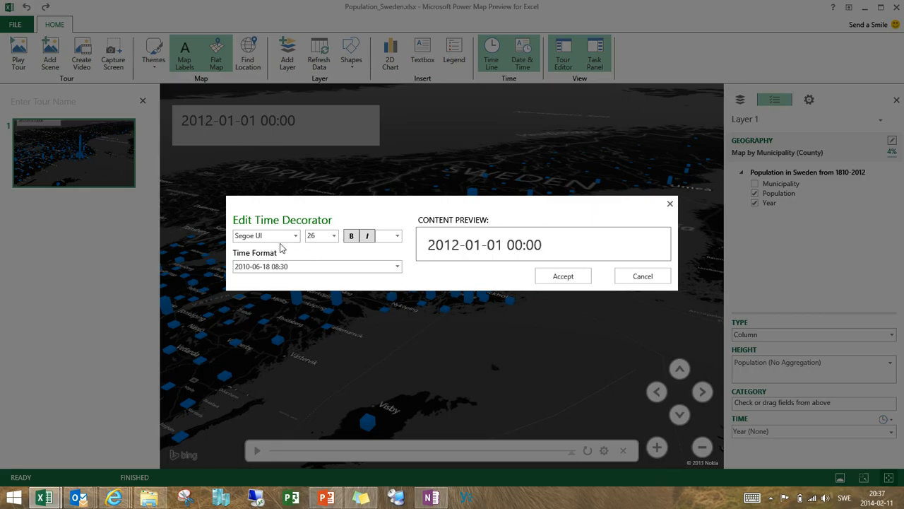
left_click(396, 267)
left_click(267, 290)
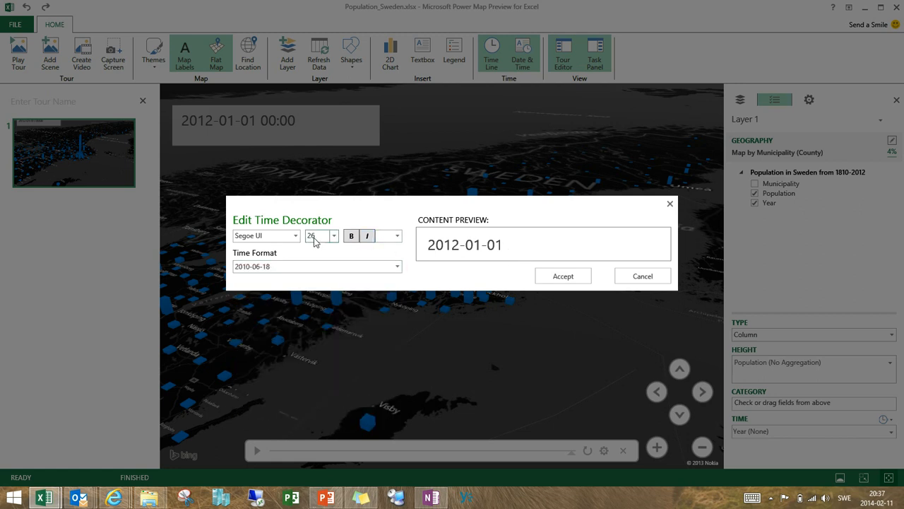
left_click(335, 236)
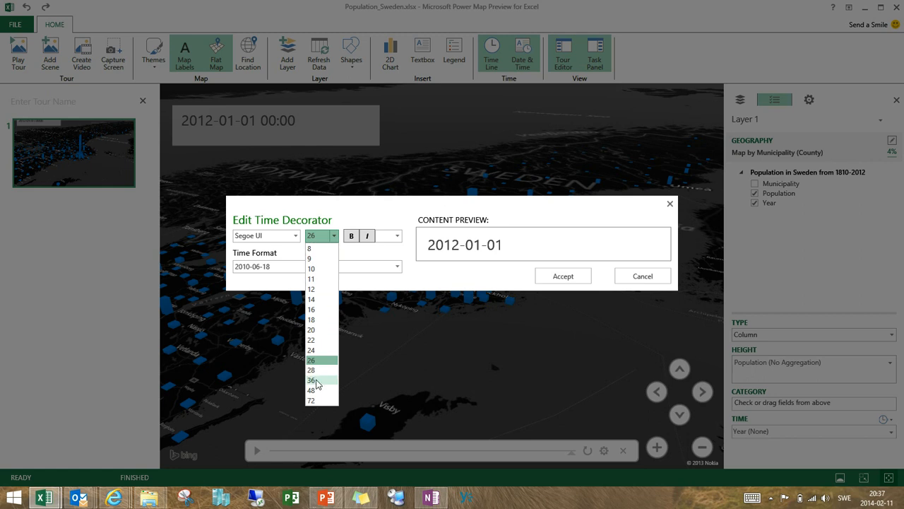
left_click(317, 383)
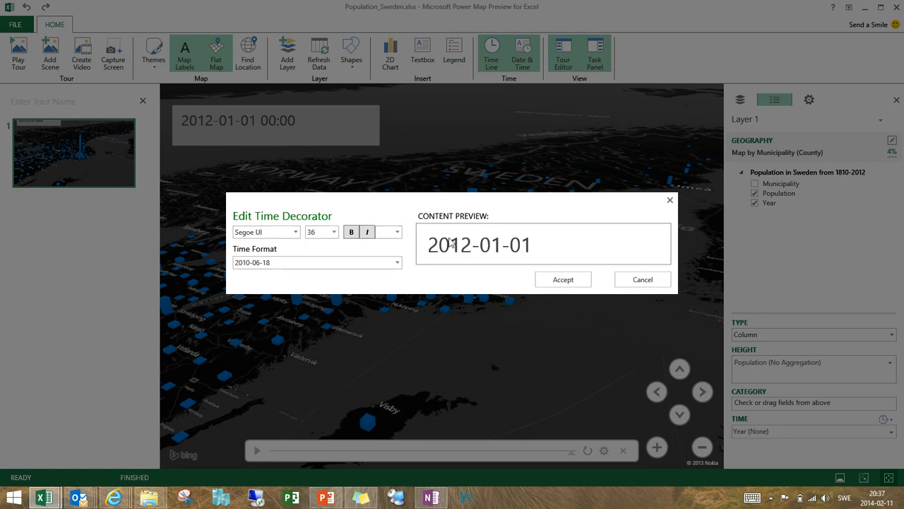
left_click(578, 280)
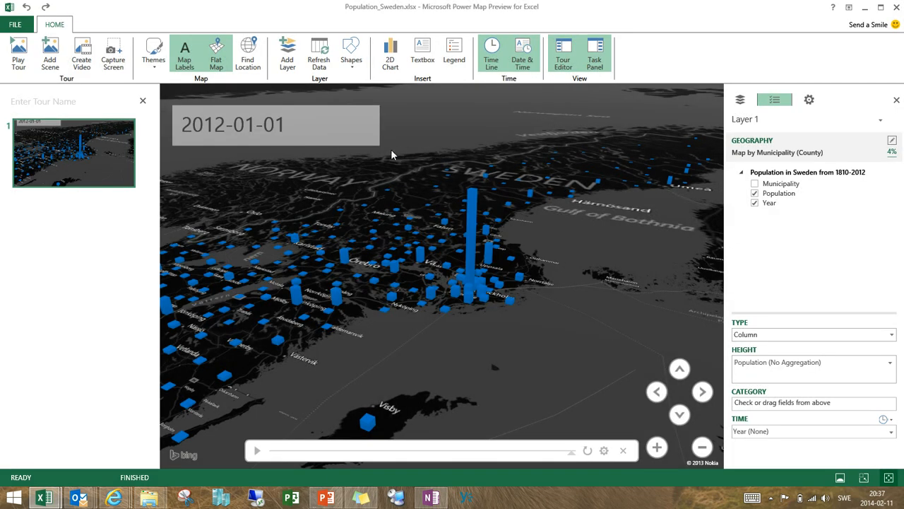
Step: Shrink the date box on the map so that only the year shows
left_click(363, 134)
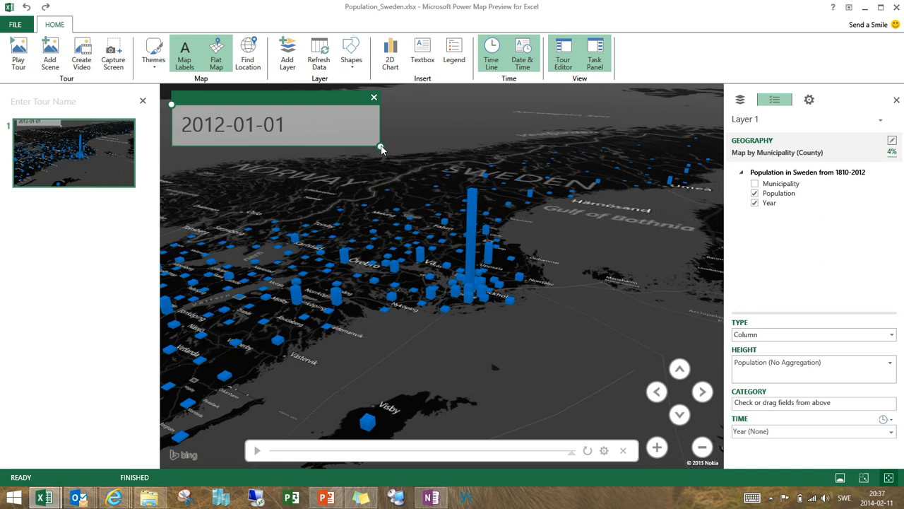
left_click_drag(381, 149, 236, 143)
left_click(258, 139)
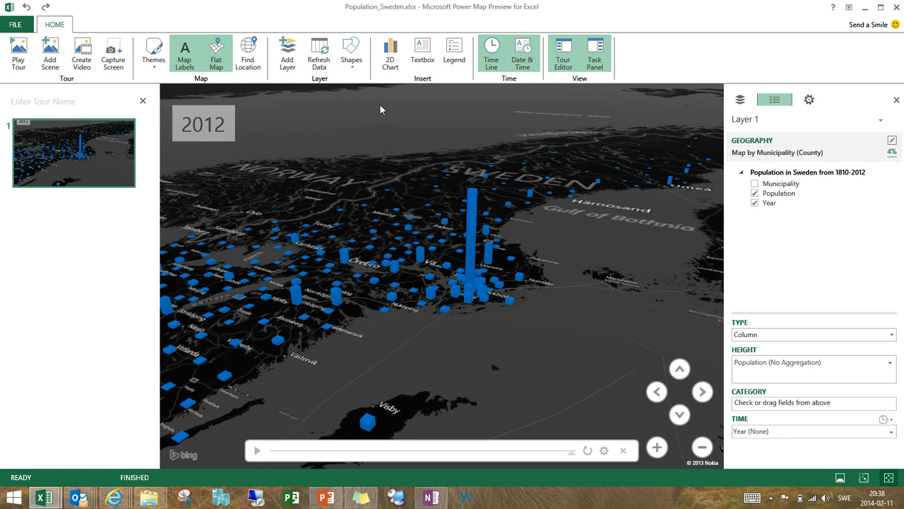
Step: Add a text box titled "Population of Sweden from 1810-2012" with no description
left_click(423, 53)
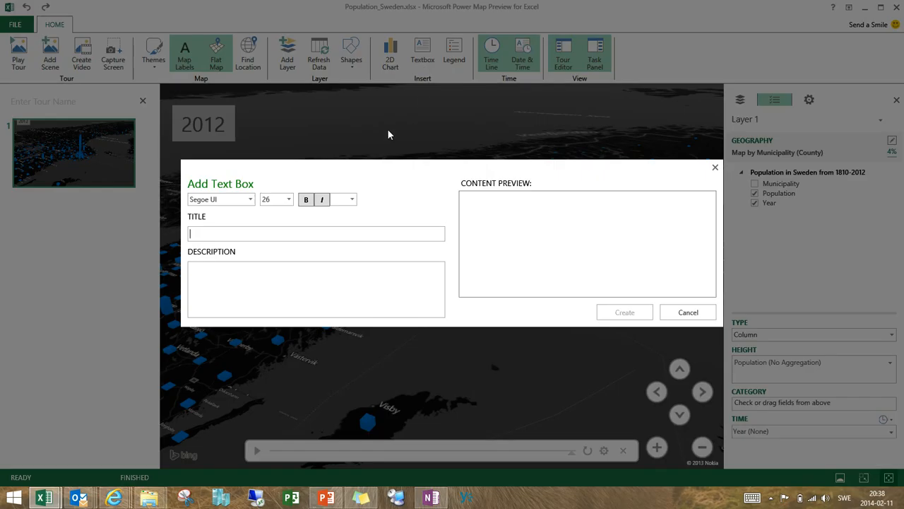
type("Population o")
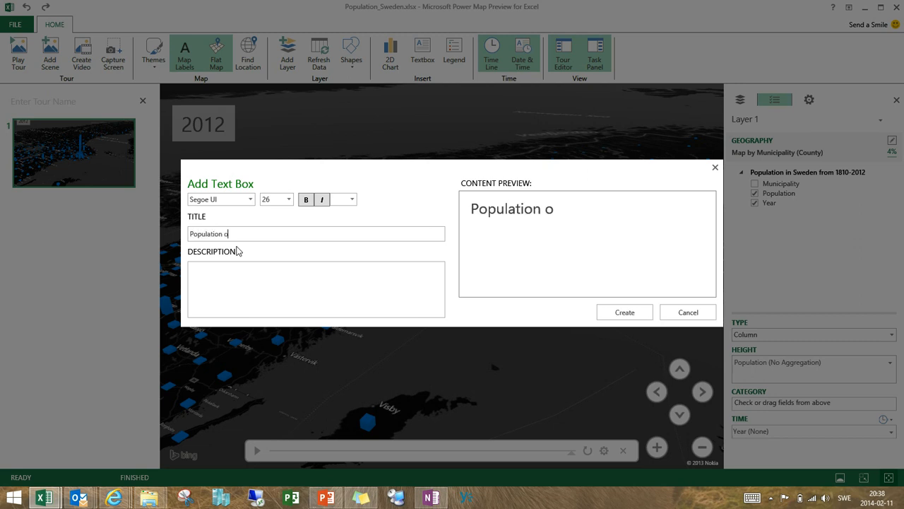
type("f Swed")
type("en from 2012")
key("BackSpace")
key("BackSpace")
key("BackSpace")
key("BackSpace")
type("1810")
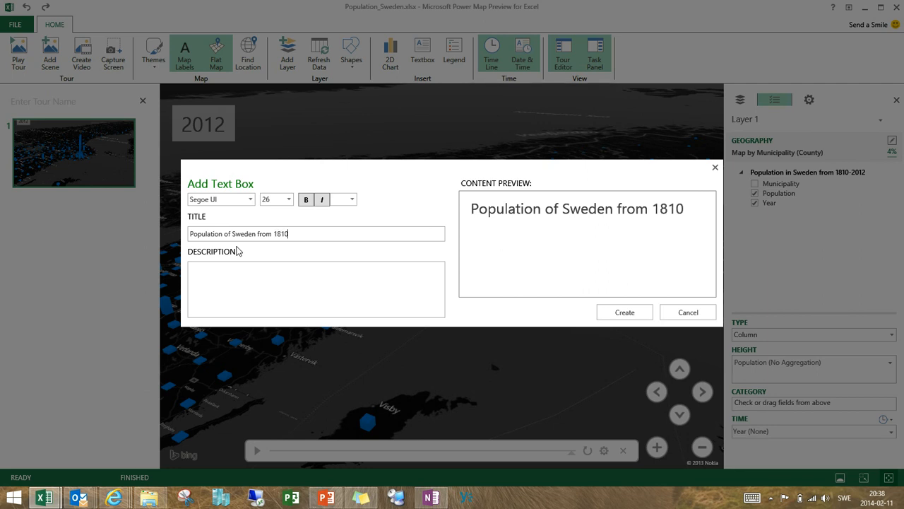
type("-2012")
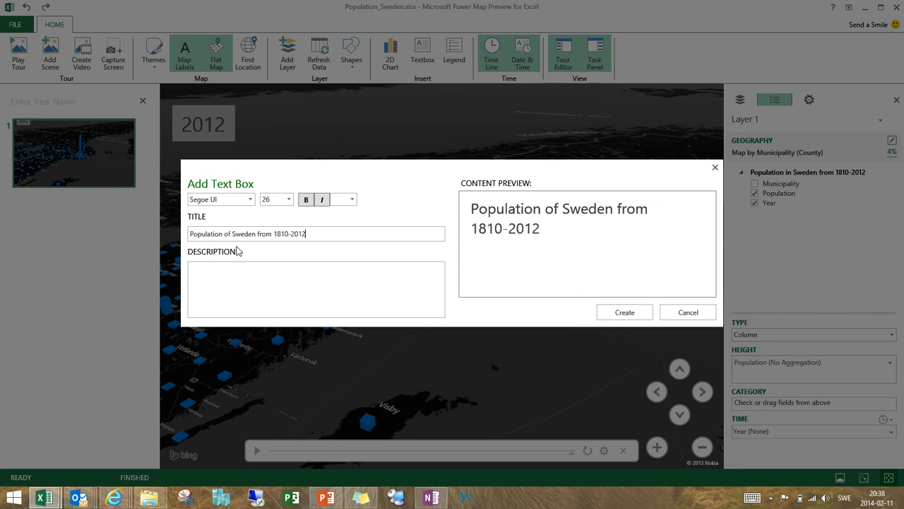
left_click(235, 282)
left_click(625, 312)
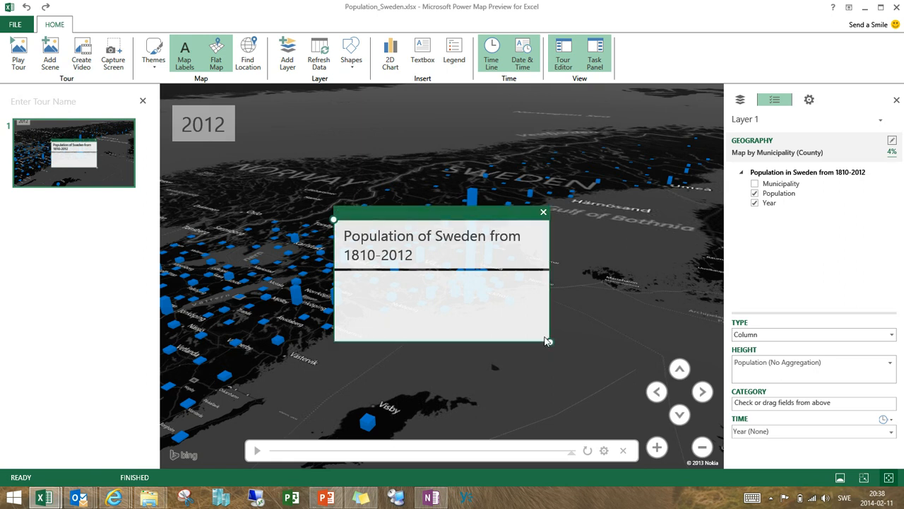
Step: Shrink the title text box to cut its empty description area and set its font size to 16
left_click_drag(550, 341, 535, 273)
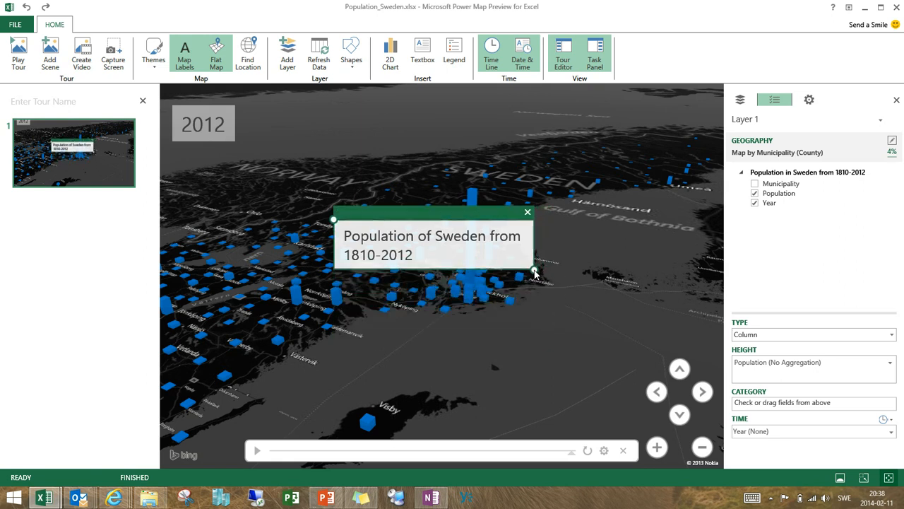
right_click(419, 226)
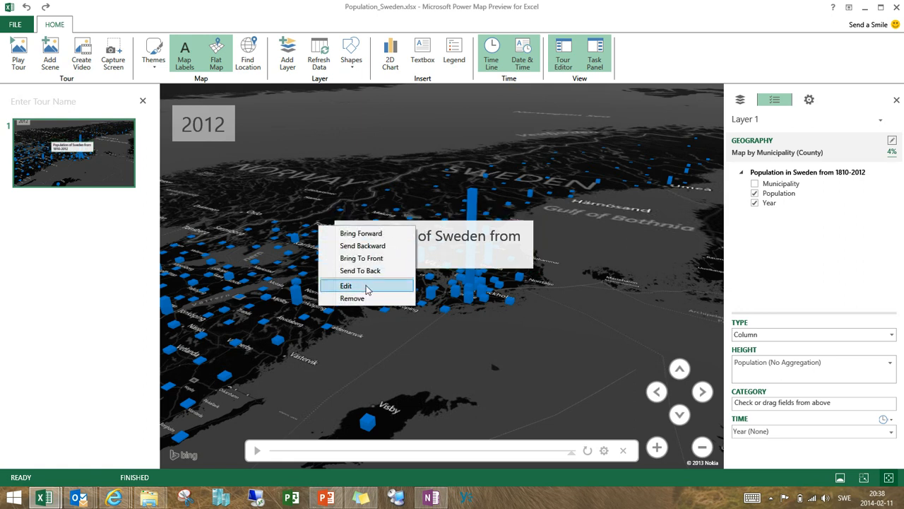
left_click(367, 287)
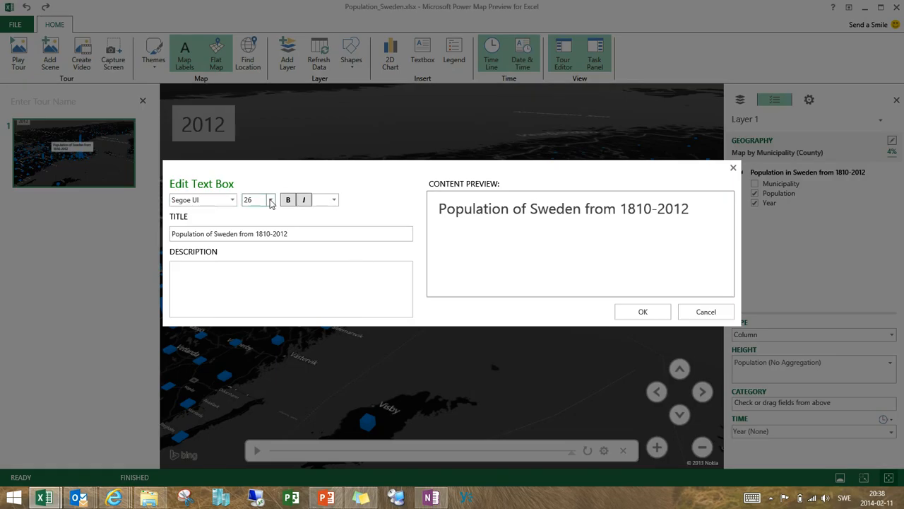
left_click(270, 201)
left_click(255, 276)
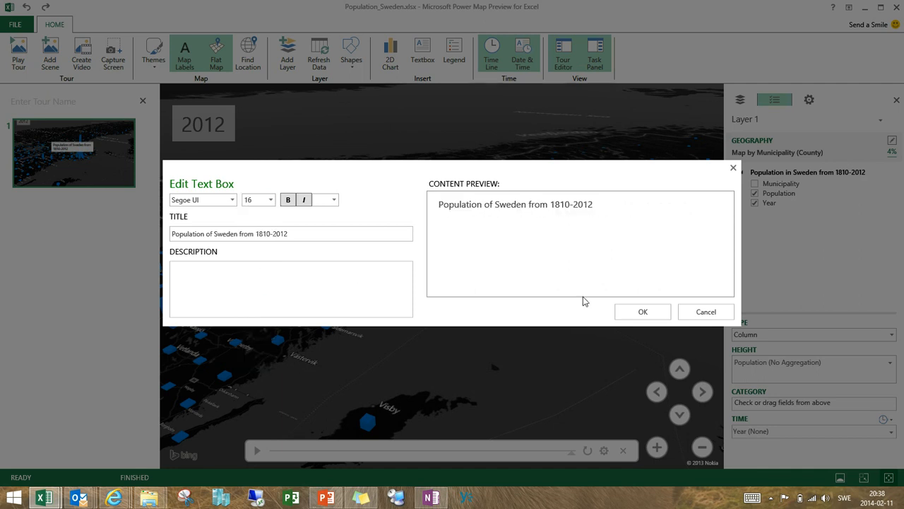
left_click(635, 312)
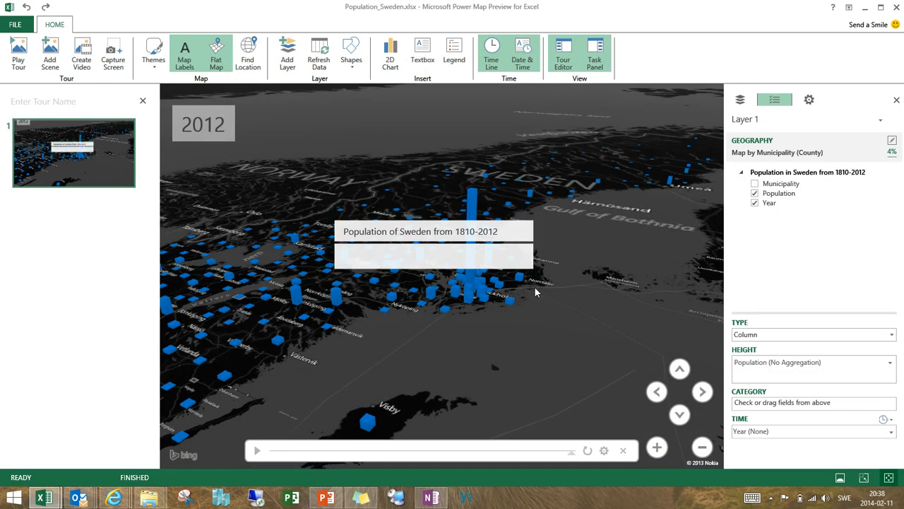
Step: Move the title text box directly beside the year box and reduce its height to match
left_click_drag(511, 219, 412, 101)
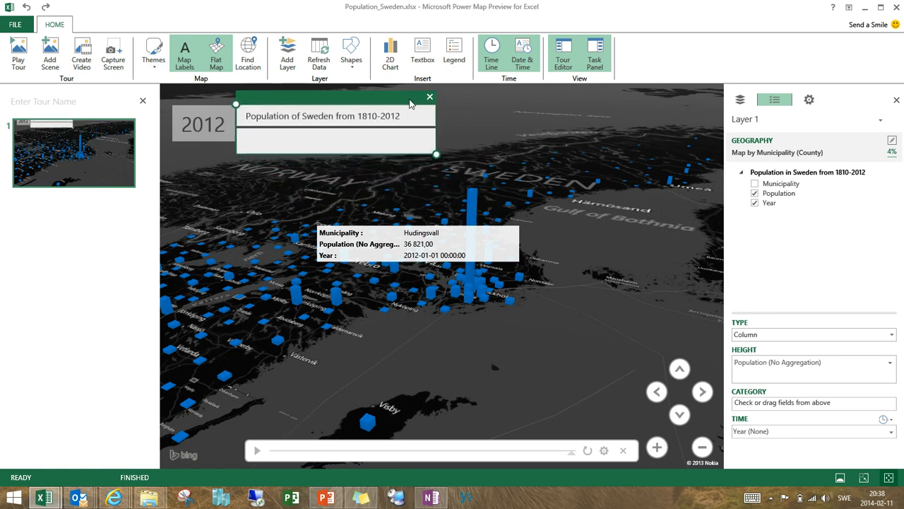
left_click_drag(288, 97, 289, 99)
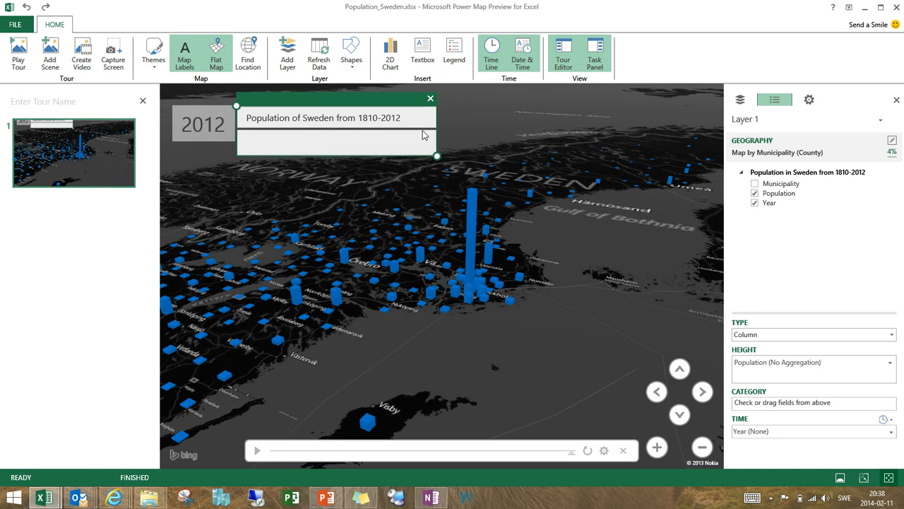
mouse_move(427, 146)
left_click_drag(436, 157, 433, 140)
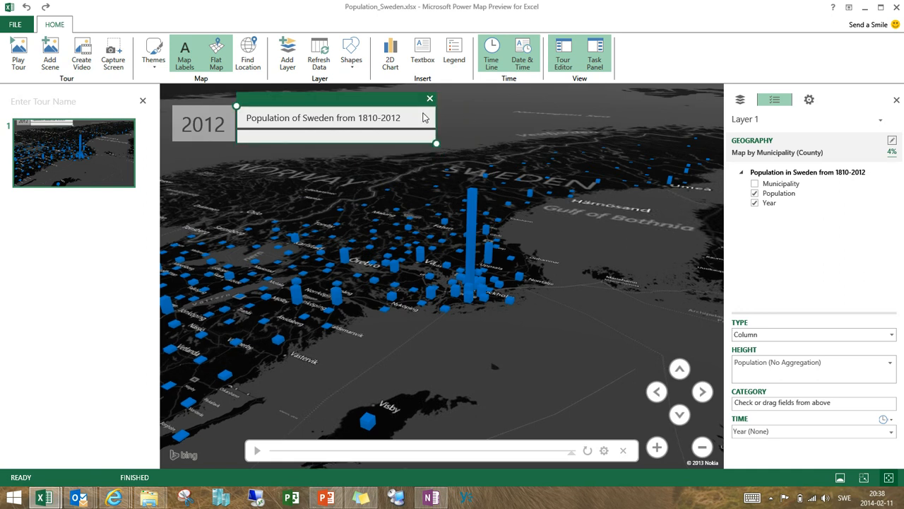
left_click_drag(399, 101, 399, 101)
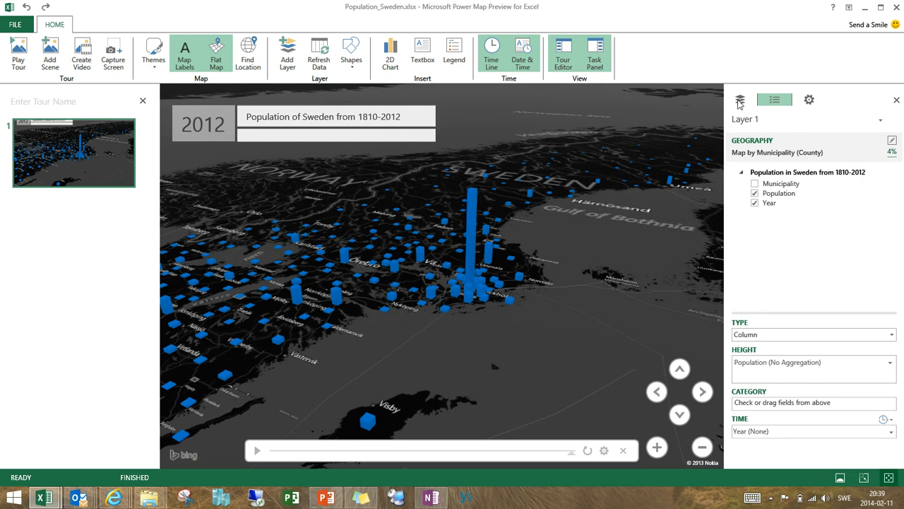
Step: Set Layer 1's column height to 163% and thickness to 49%, and lock the current scale
left_click(811, 101)
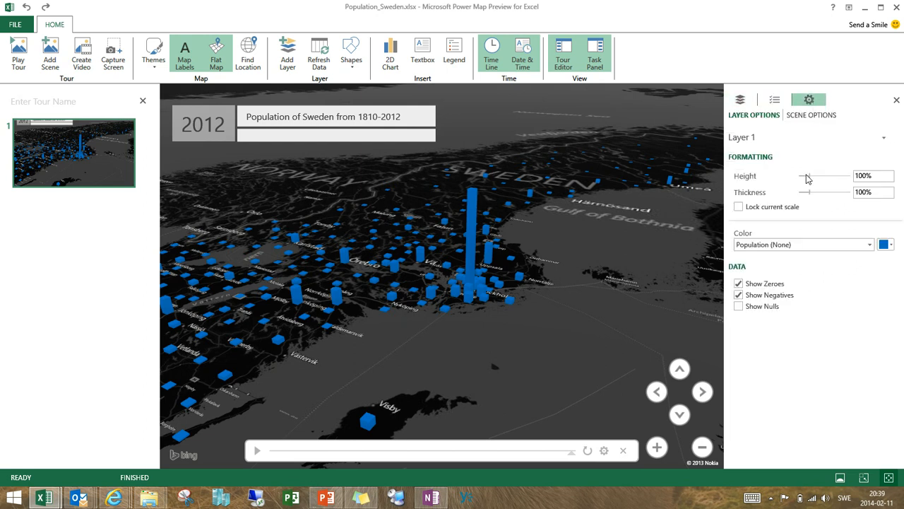
mouse_move(811, 178)
left_mouse_down()
mouse_move(848, 180)
mouse_move(801, 176)
mouse_move(827, 176)
mouse_move(804, 194)
left_mouse_up()
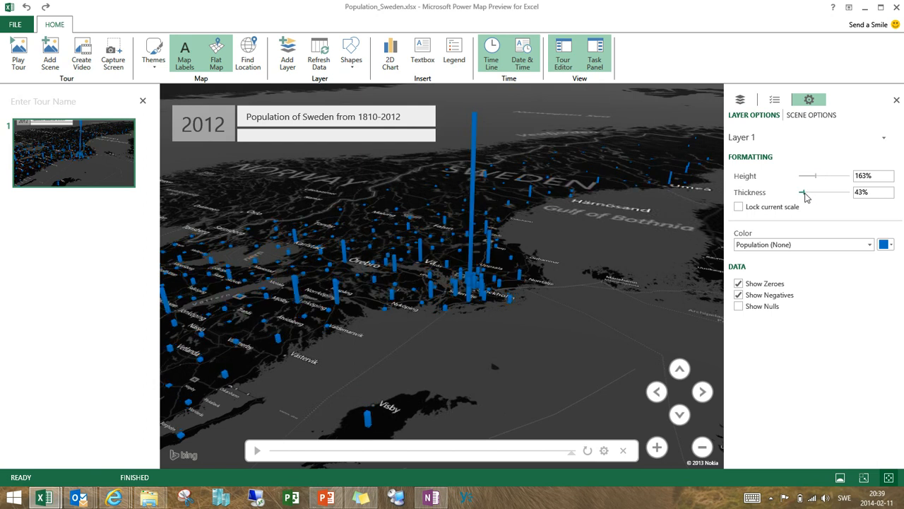
left_click(738, 207)
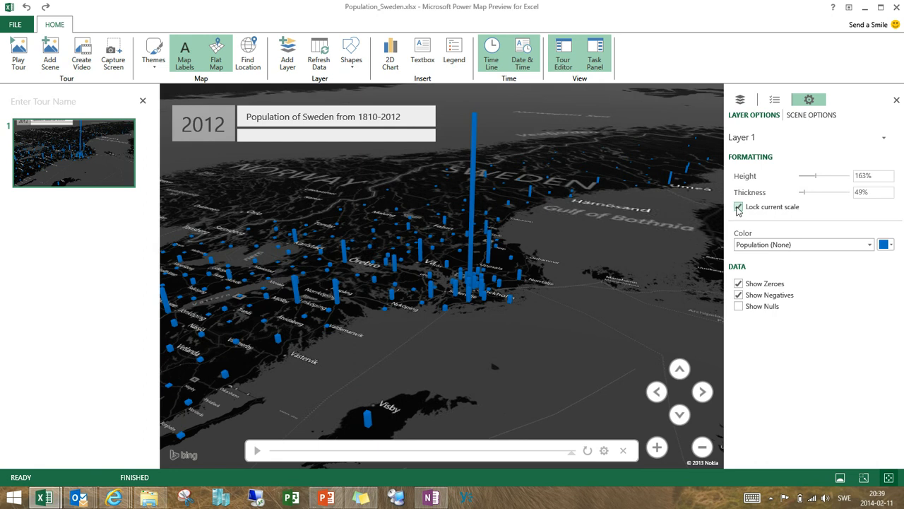
Step: Change the population columns' colour to a bright cyan using a custom colour
left_click(679, 414)
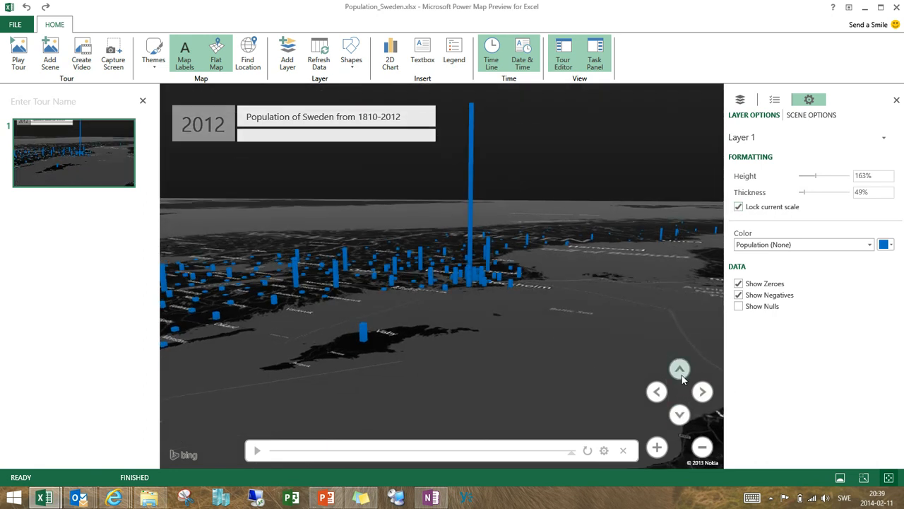
left_click(680, 370)
left_click(703, 447)
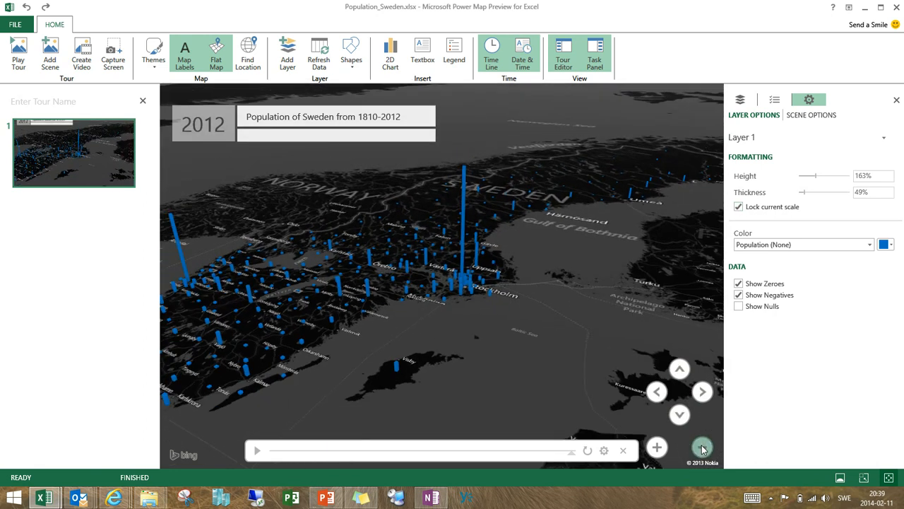
left_click(657, 447)
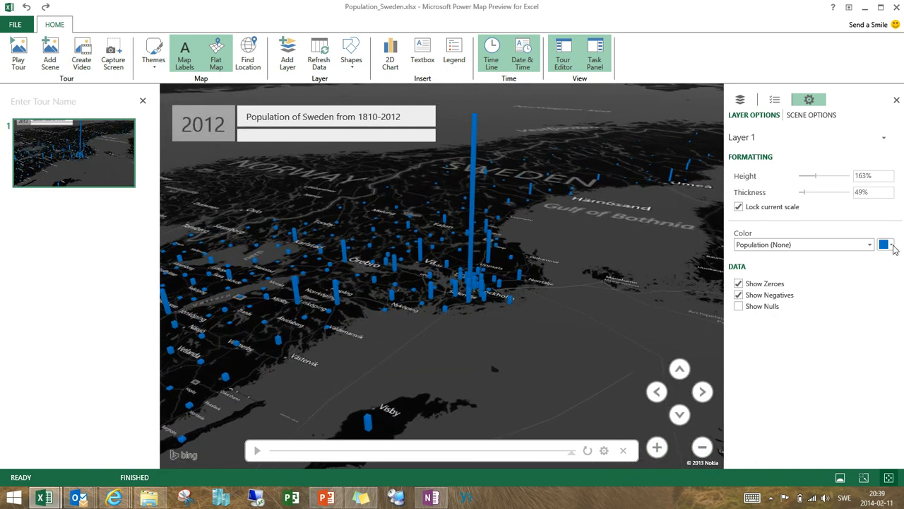
left_click(891, 245)
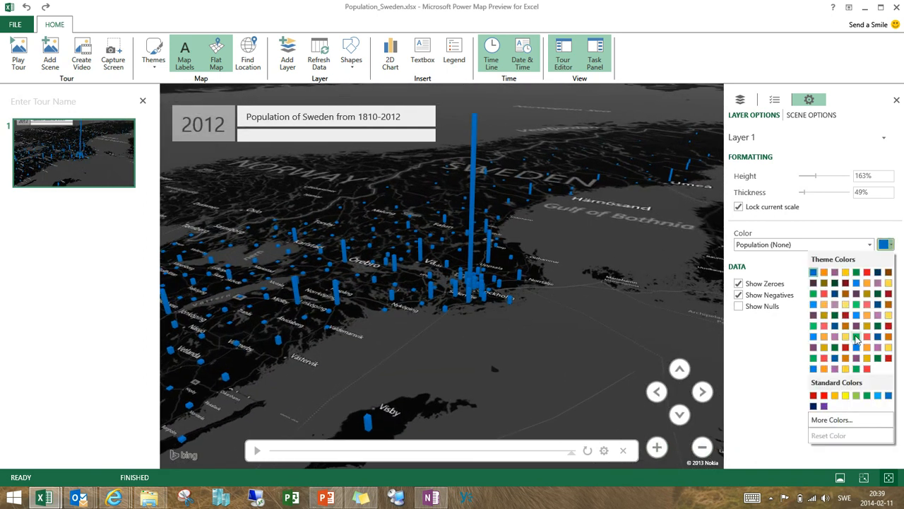
left_click(841, 420)
left_click(503, 125)
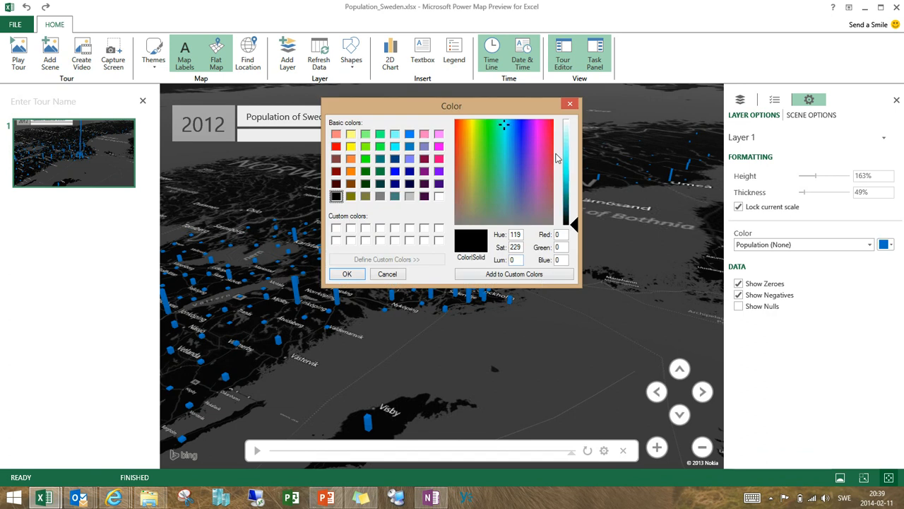
left_click(566, 160)
left_click(346, 273)
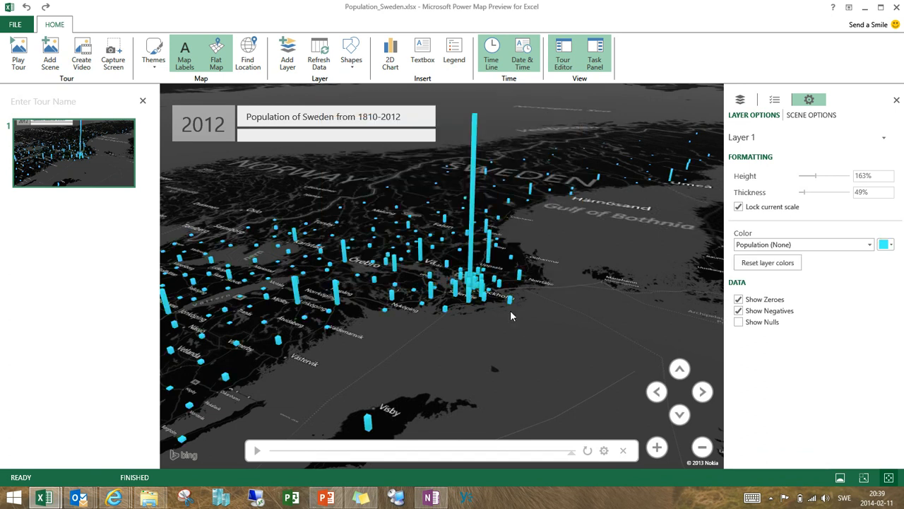
Step: Add a second layer mapped by Municipality at County level
left_click_drag(414, 333, 437, 335)
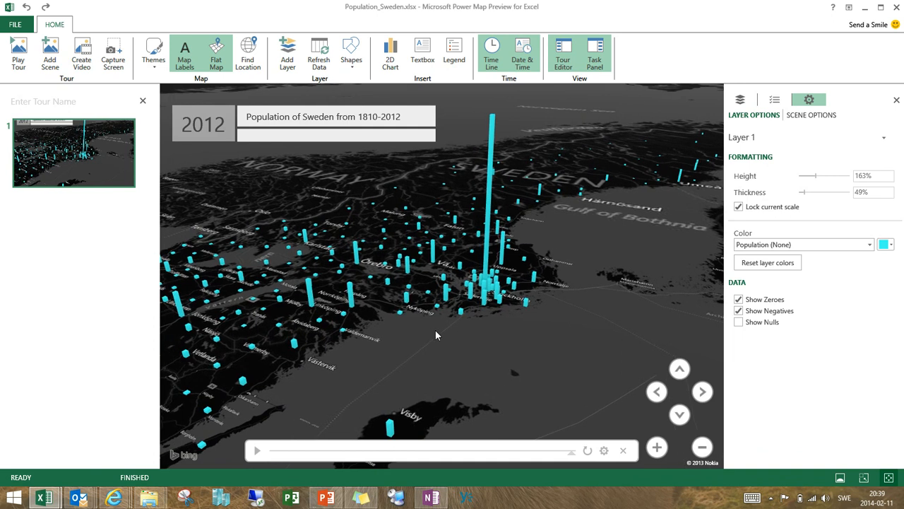
left_click(741, 101)
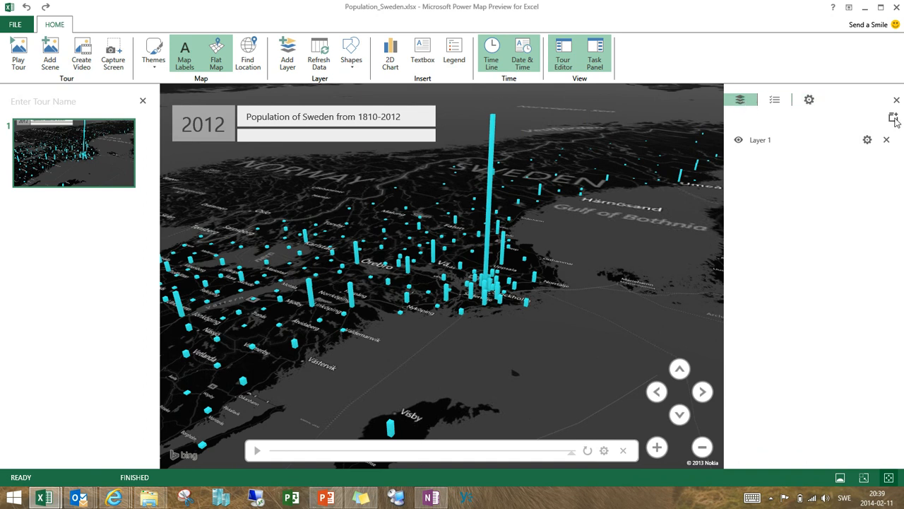
left_click(894, 119)
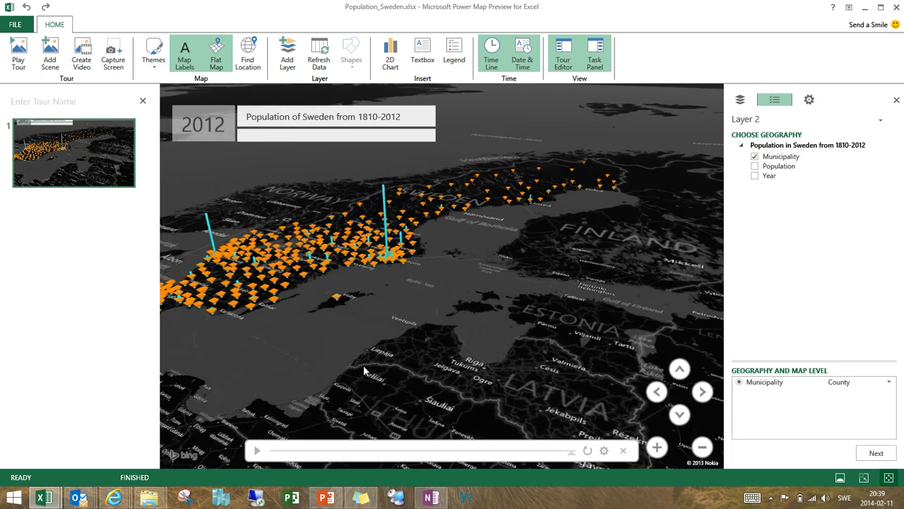
left_click_drag(275, 328, 331, 322)
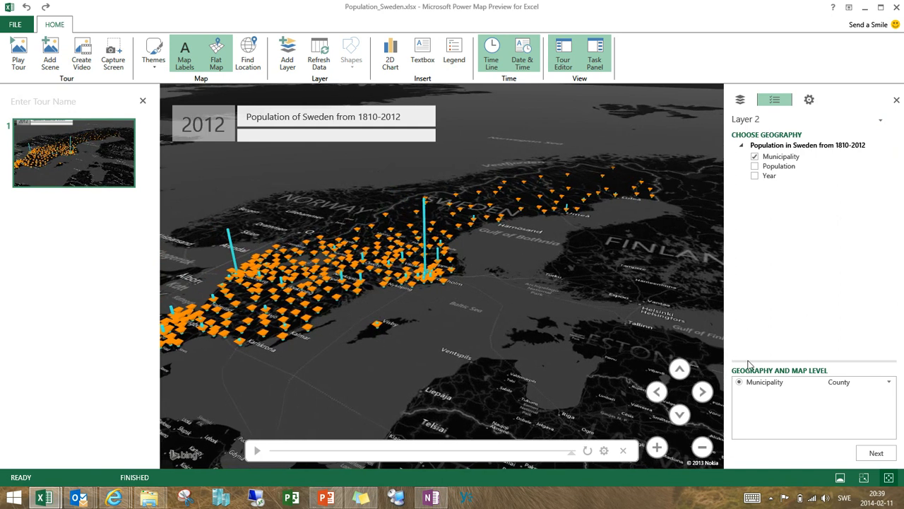
left_click(882, 454)
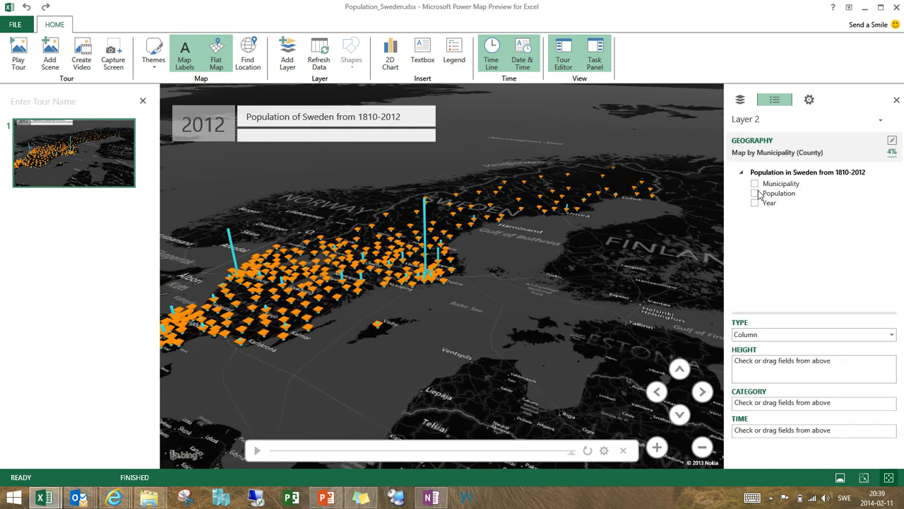
Step: Plot Population with no aggregation and Year as the time field on Layer 2, and remove its legend
left_click(755, 194)
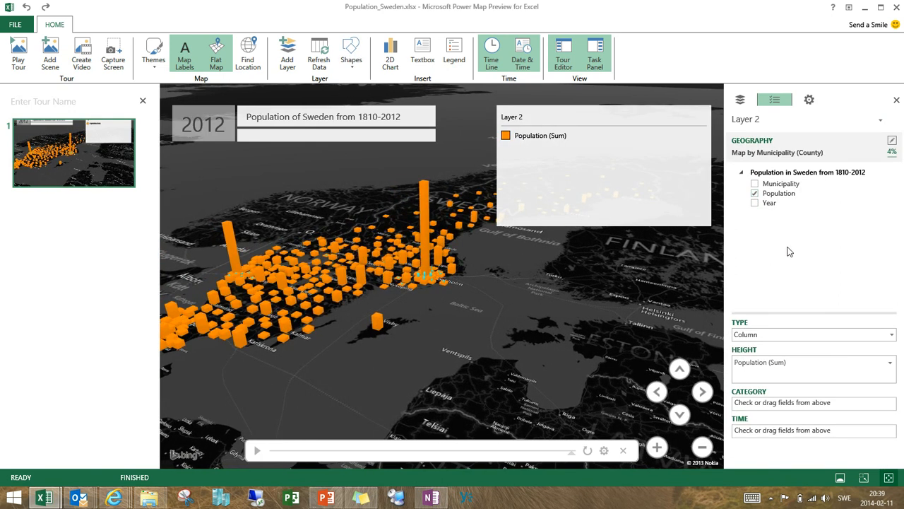
left_click(891, 363)
left_click(786, 444)
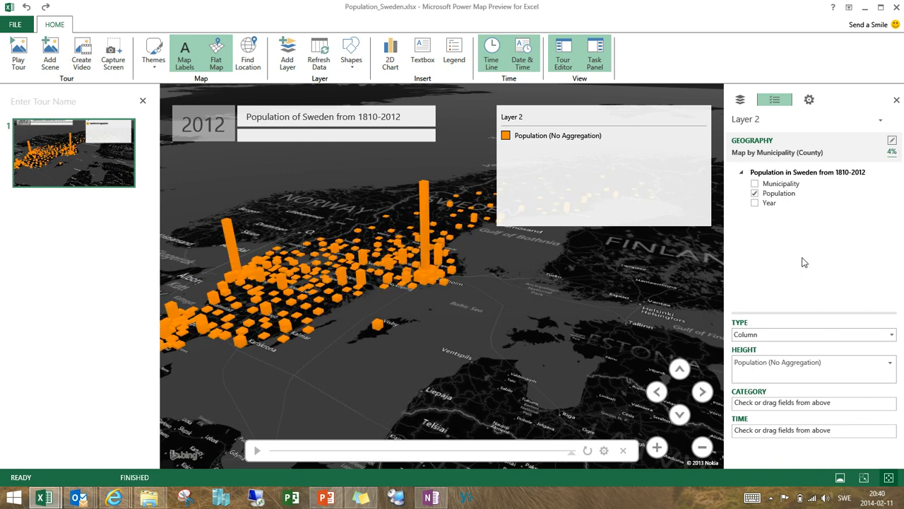
left_click(754, 203)
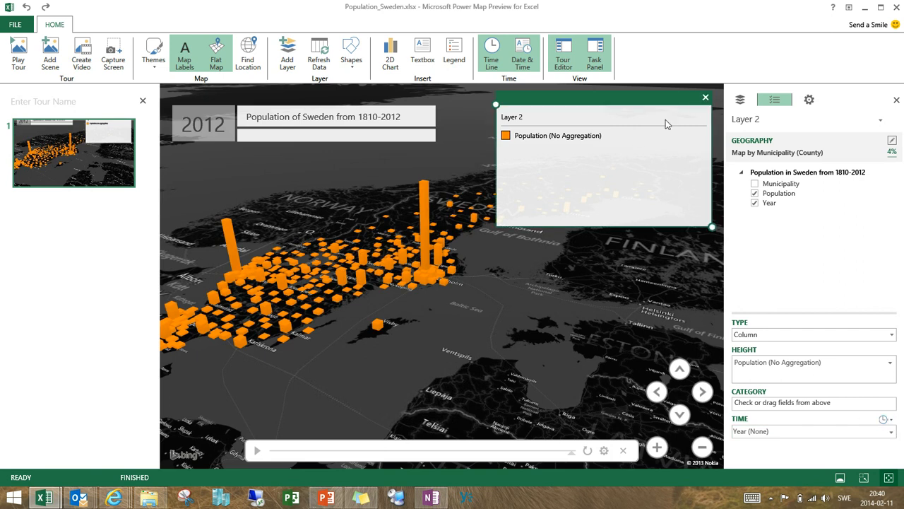
left_click(705, 98)
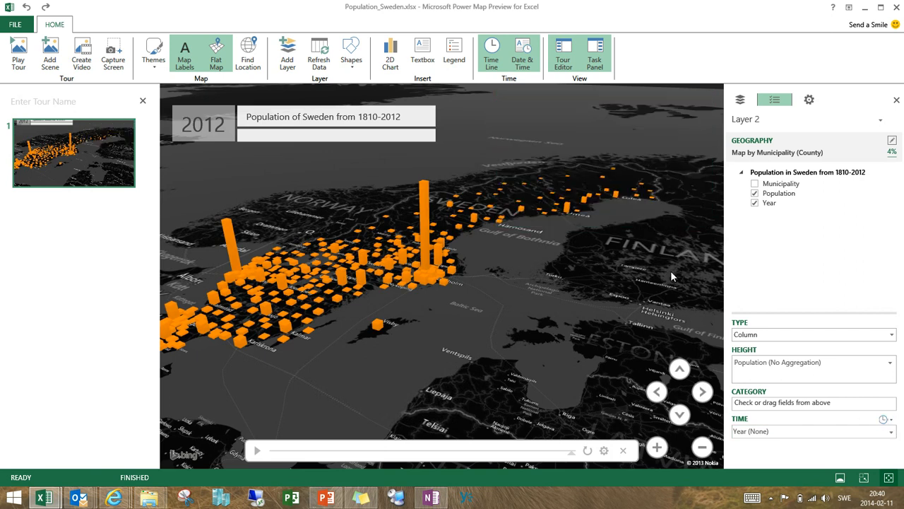
Step: Change Layer 2 to a HeatMap with a 106% colour scale and a 231% radius of influence
left_click(892, 336)
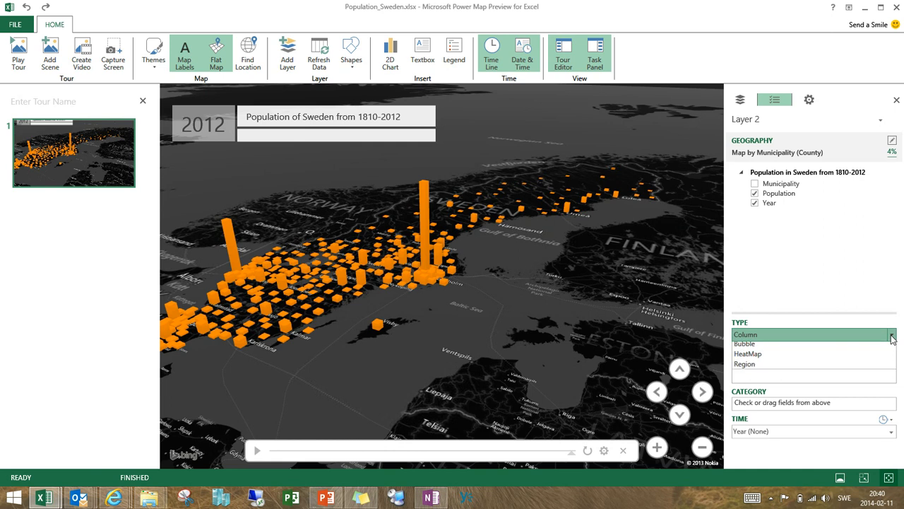
left_click(747, 368)
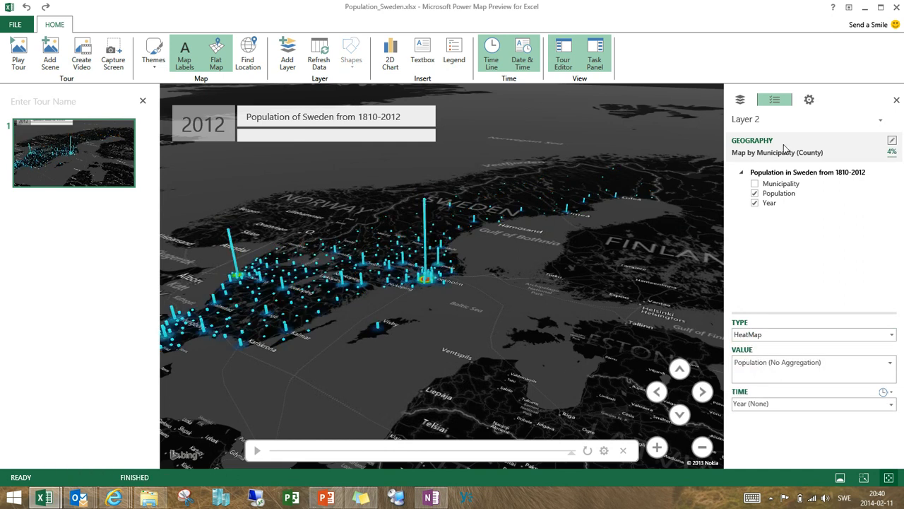
left_click(809, 102)
left_click_drag(808, 177, 823, 194)
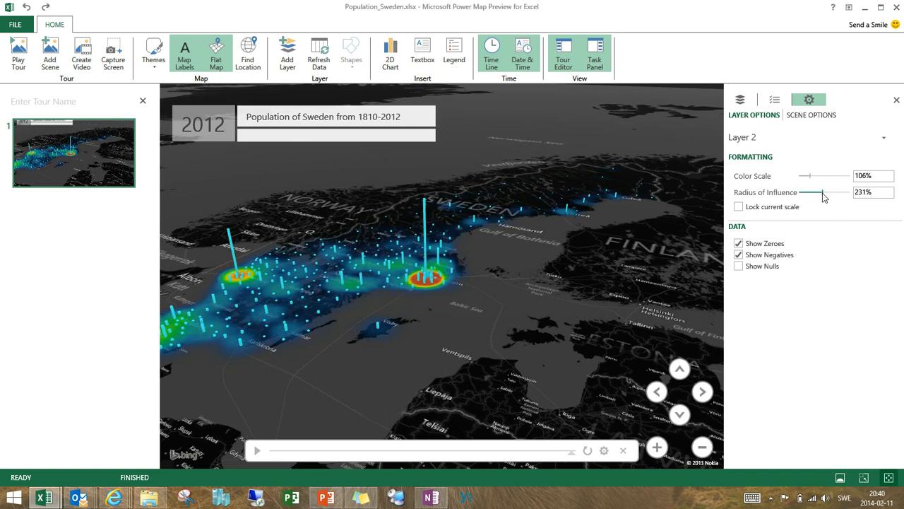
Step: Lock the current scale of the heat map layer
left_click_drag(429, 326, 450, 326)
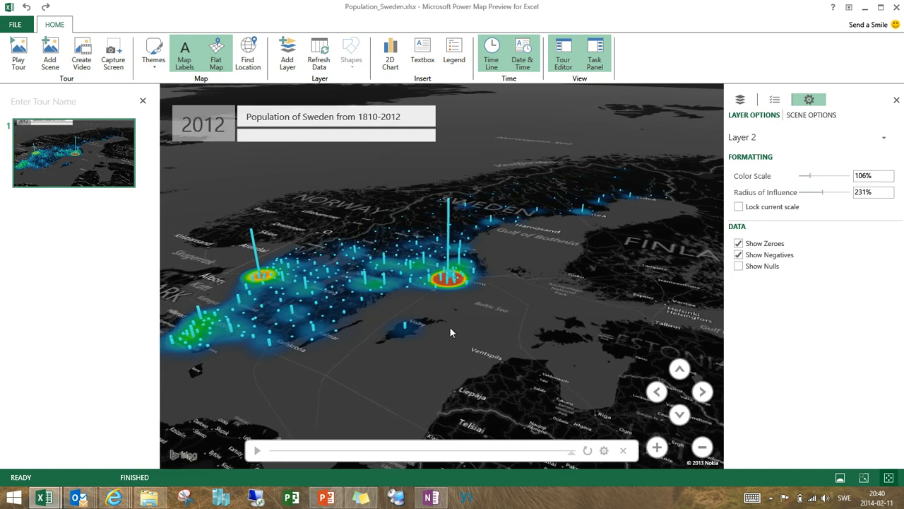
left_click(680, 414)
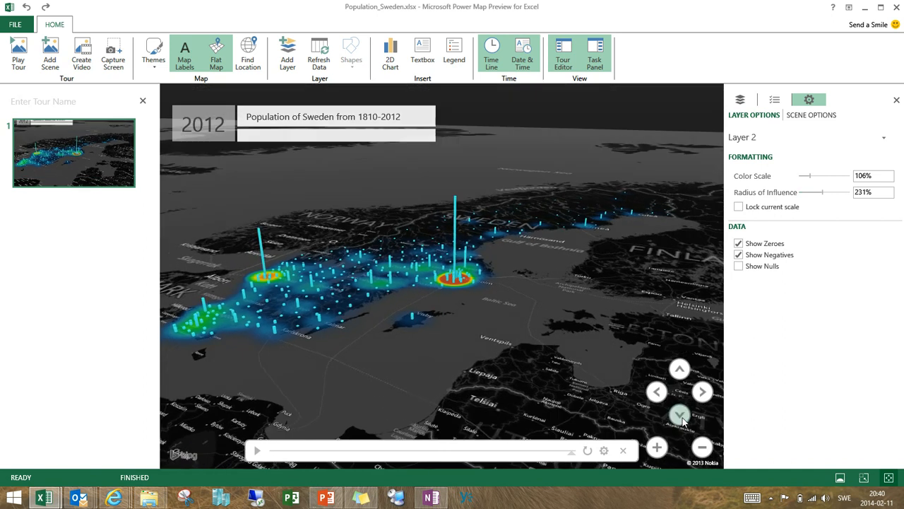
left_click(681, 369)
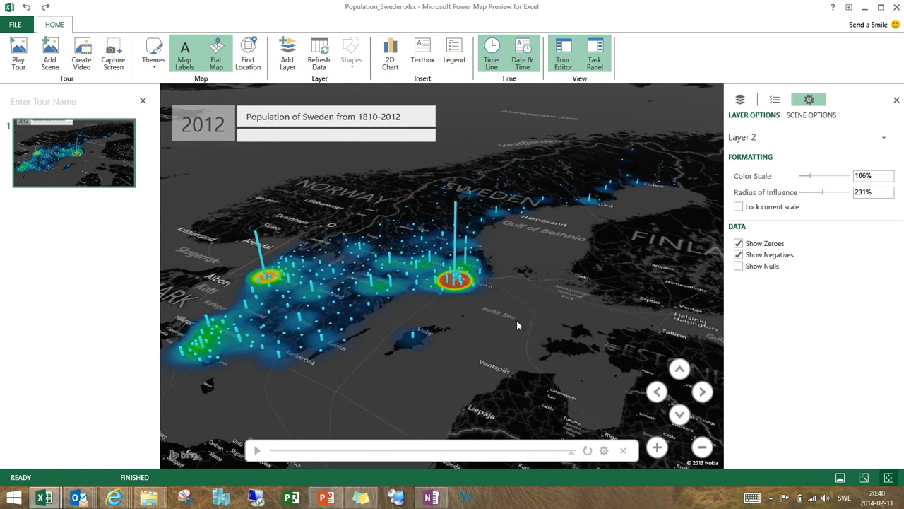
left_click(739, 207)
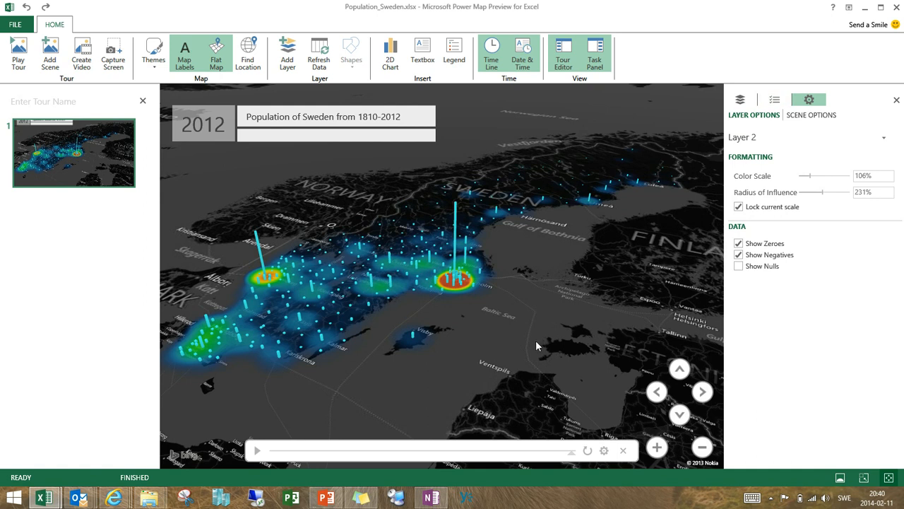
Step: Play the timeline through and inspect the data details of the Stockholm column
left_click(257, 450)
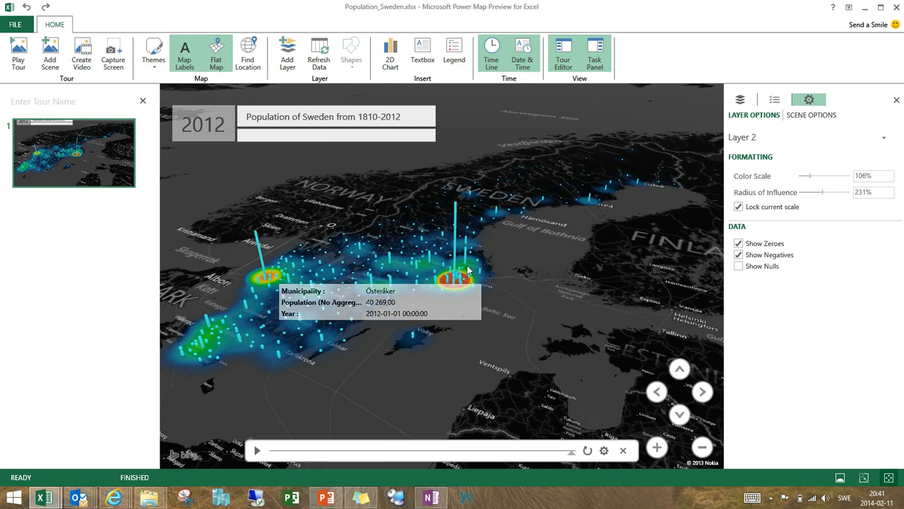
mouse_move(456, 207)
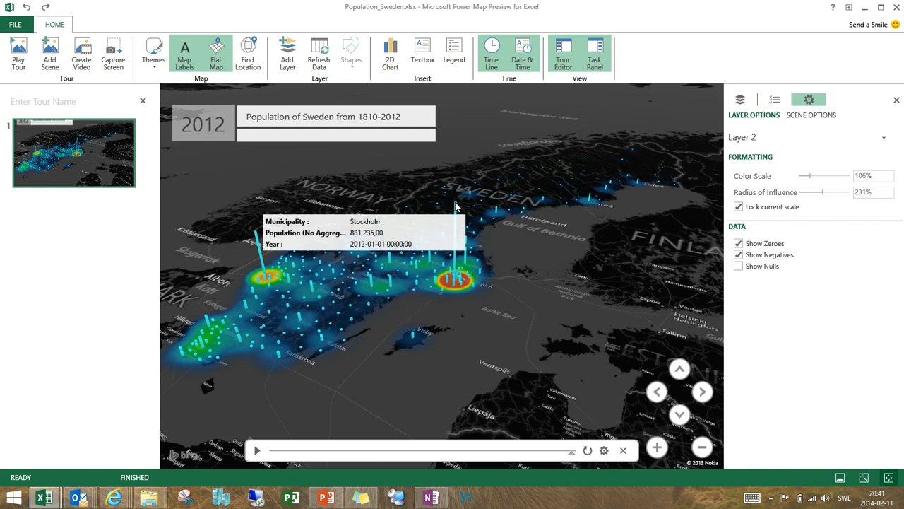
Step: Set the scene duration to 20 seconds and the scene effect to Fly Over
left_click(818, 118)
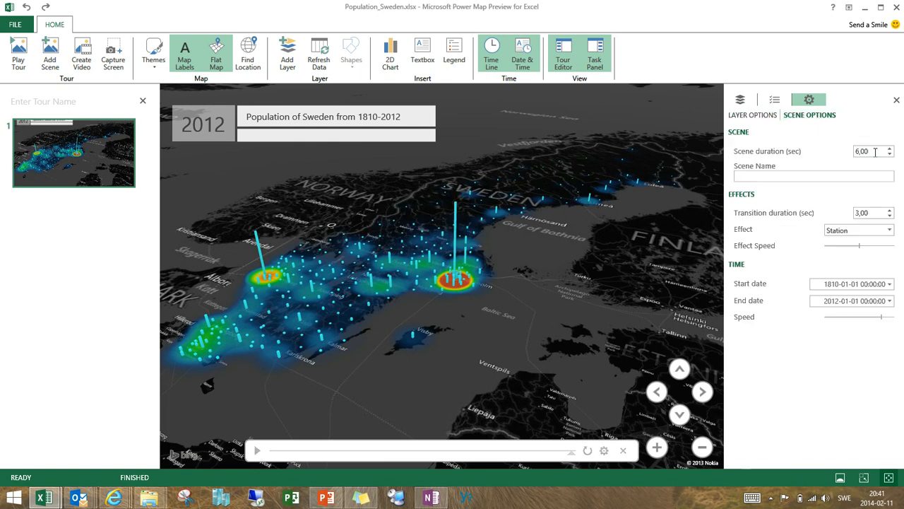
left_click_drag(872, 150, 829, 157)
left_click(890, 230)
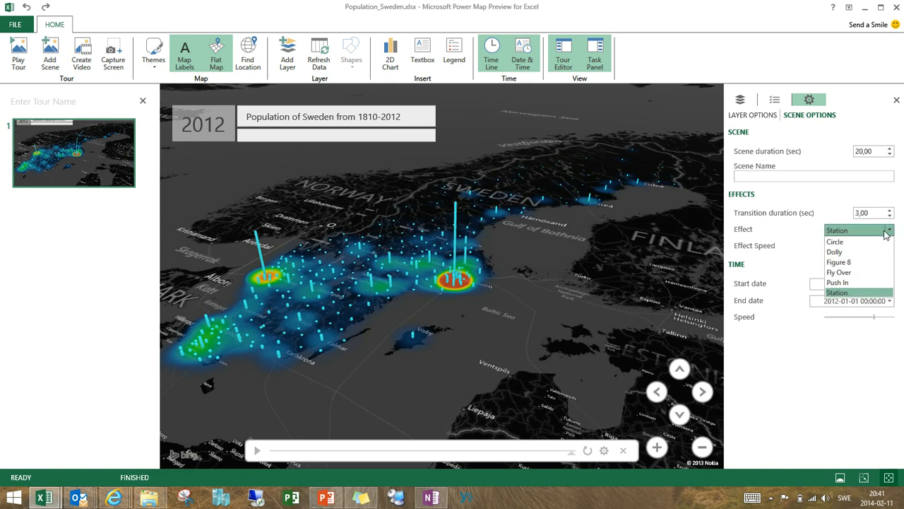
left_click(851, 273)
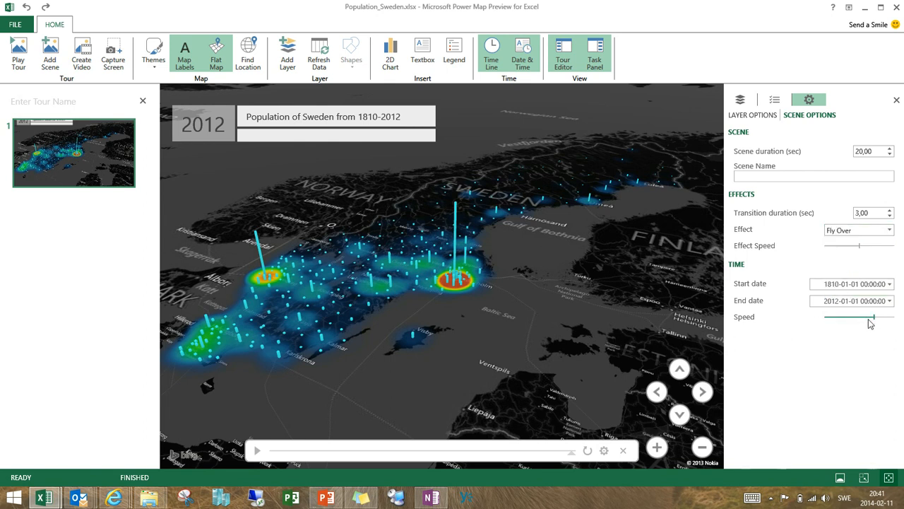
Step: Preview part of the time animation, and play the full-screen tour before returning to the editor
left_click(257, 450)
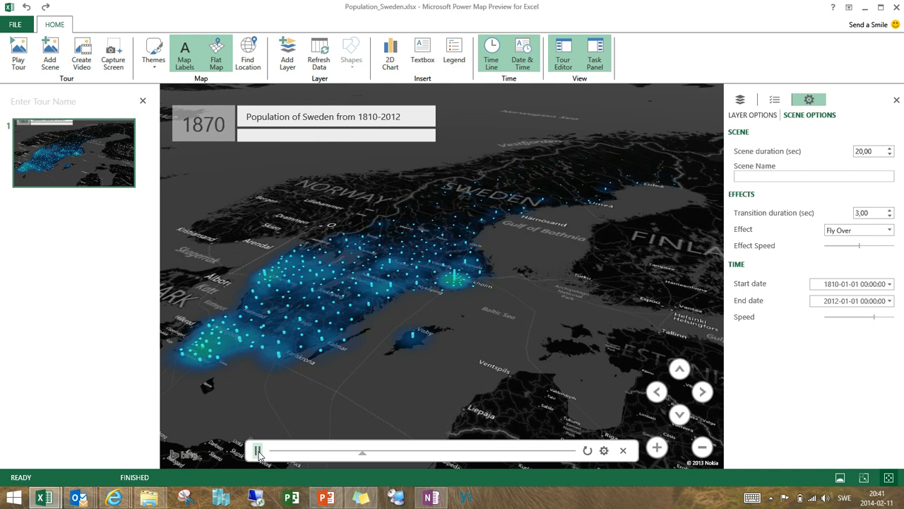
left_click(257, 451)
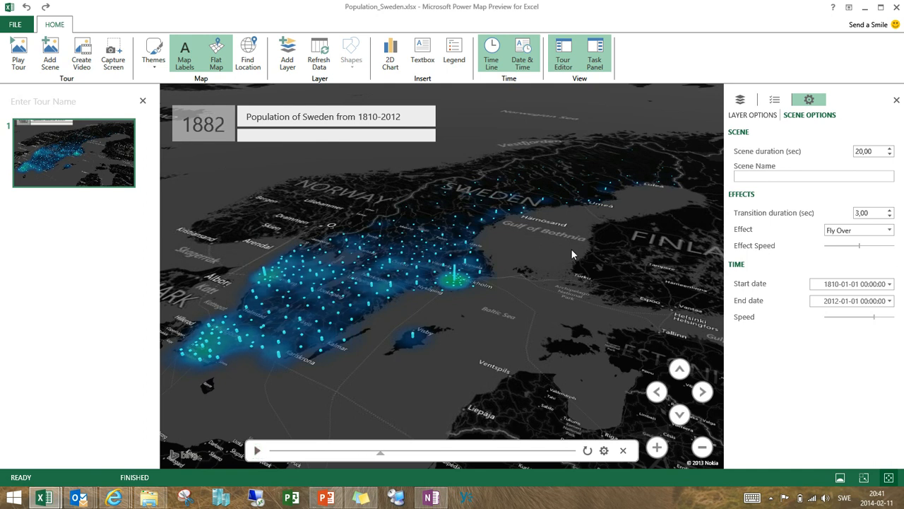
left_click(22, 55)
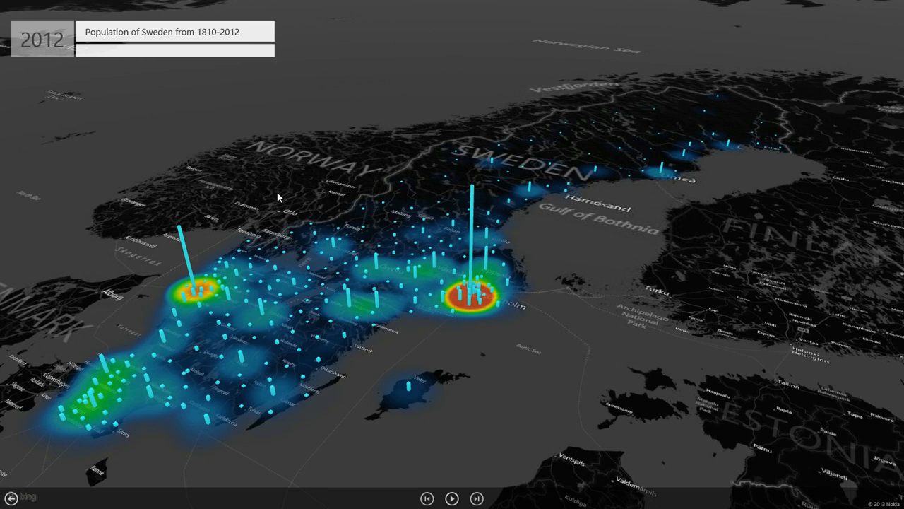
left_click(11, 498)
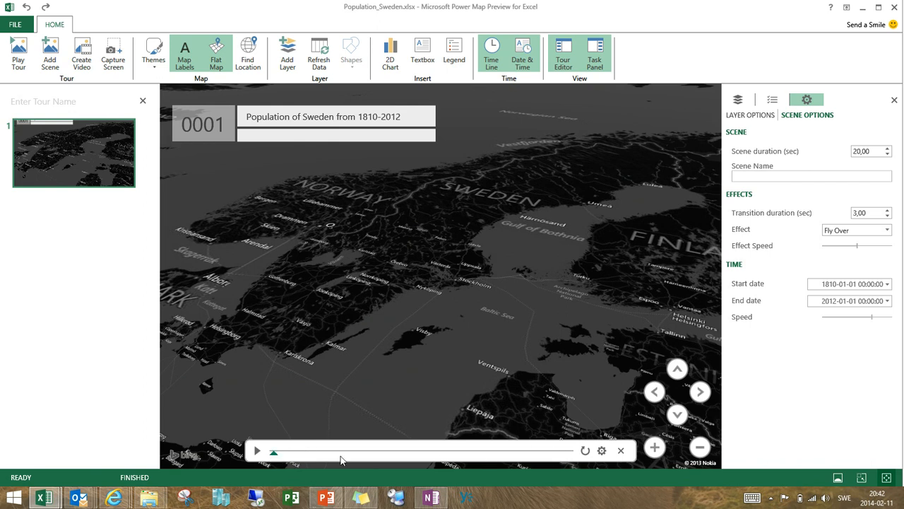
Step: Replay the timeline partway and review the video export quality options without creating a video
left_click(258, 451)
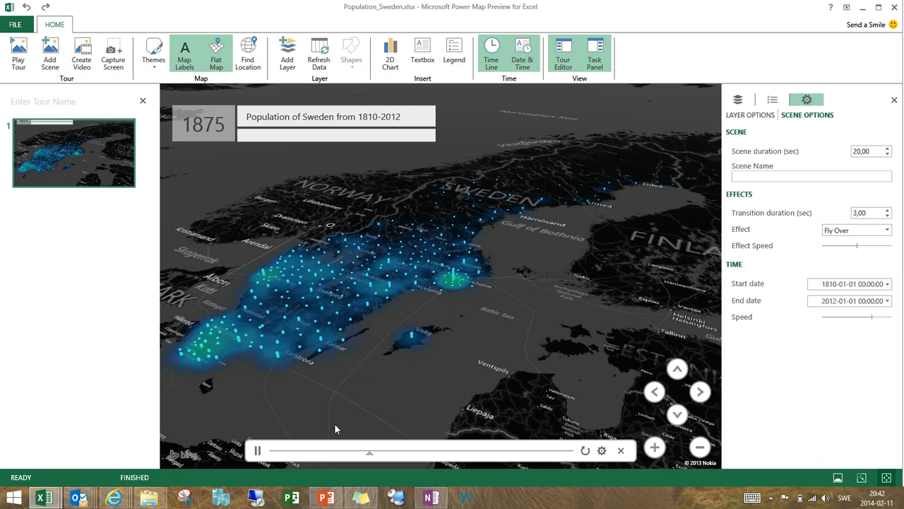
left_click(257, 450)
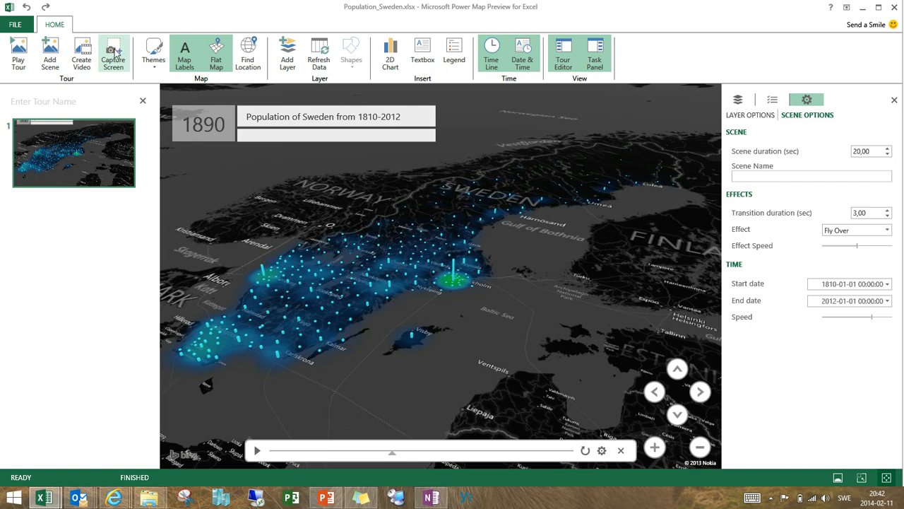
left_click(82, 58)
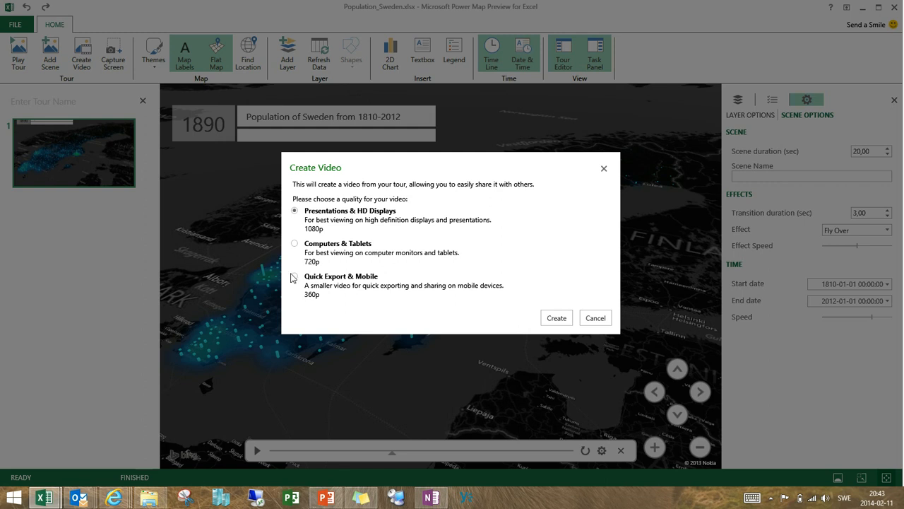
left_click(595, 318)
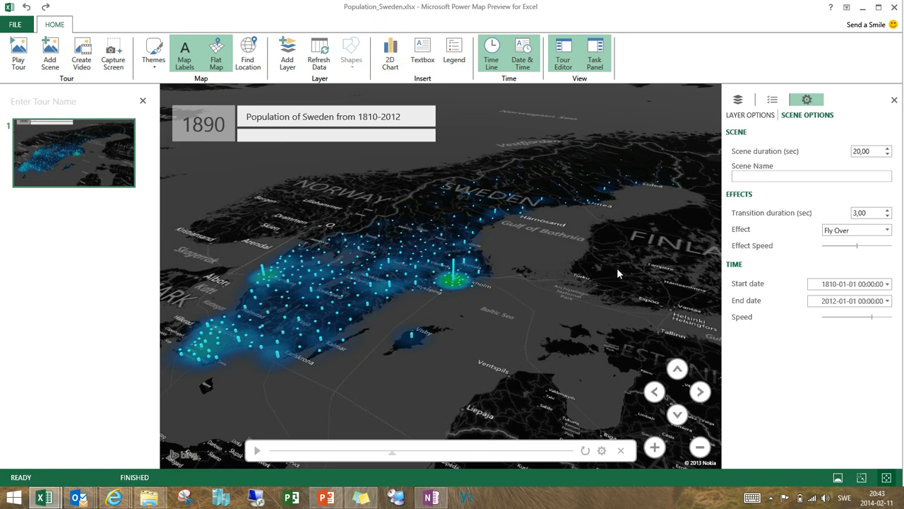
left_click(771, 497)
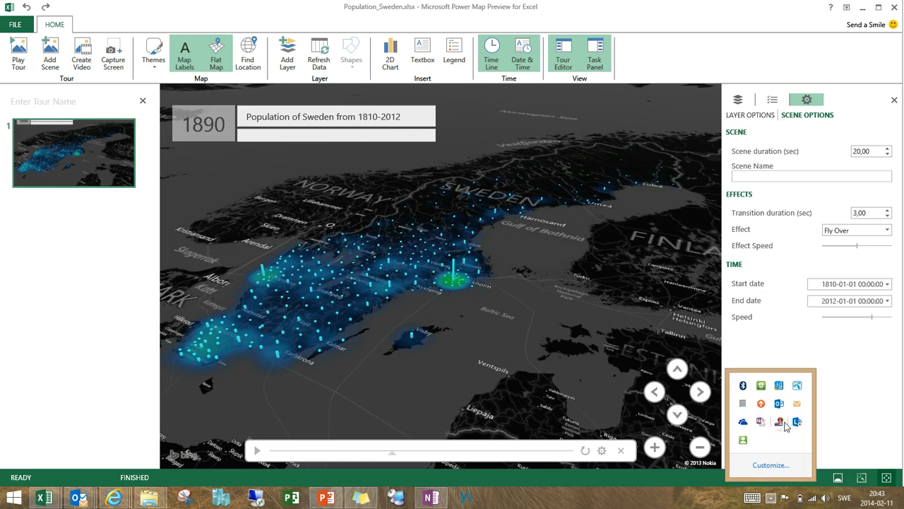